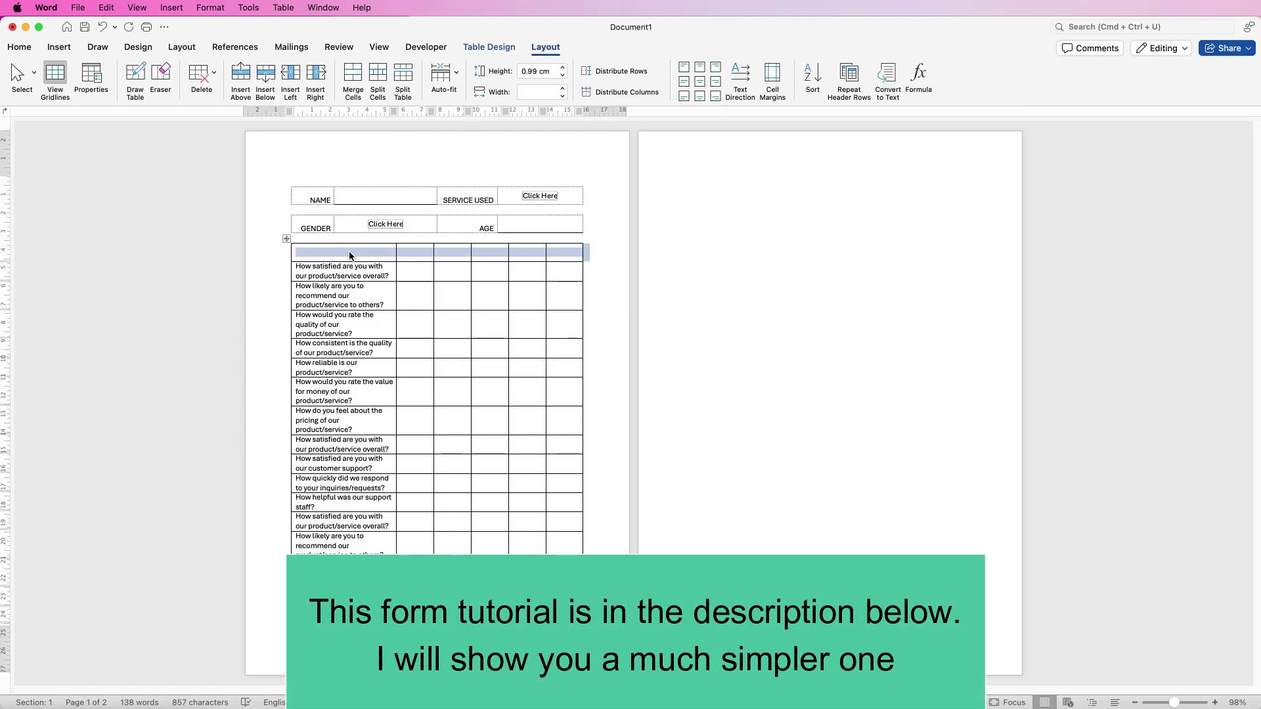
pyautogui.click(437, 51)
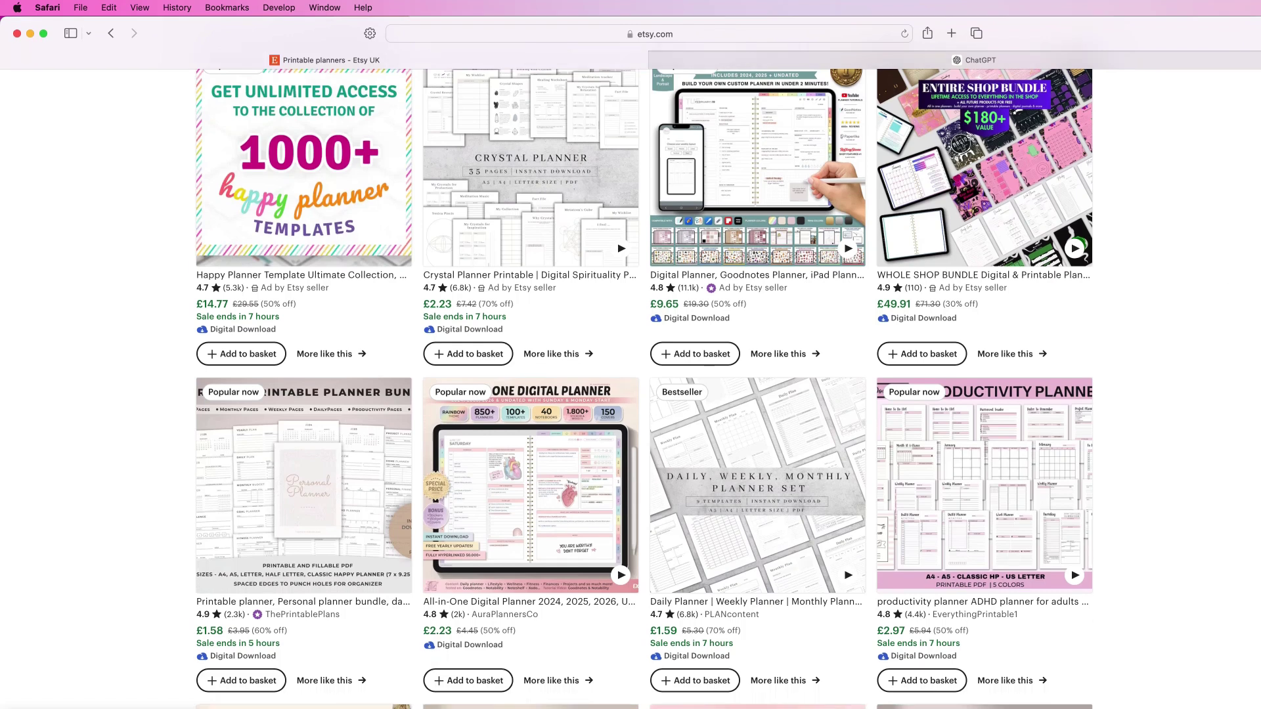
# Browse the printable planner listings on Etsy for product designs and prices
pyautogui.moveTo(1251, 701); pyautogui.dragTo(1246, 671)
pyautogui.scroll(5, 1195, 146)
pyautogui.scroll(-3, 1232, 138)
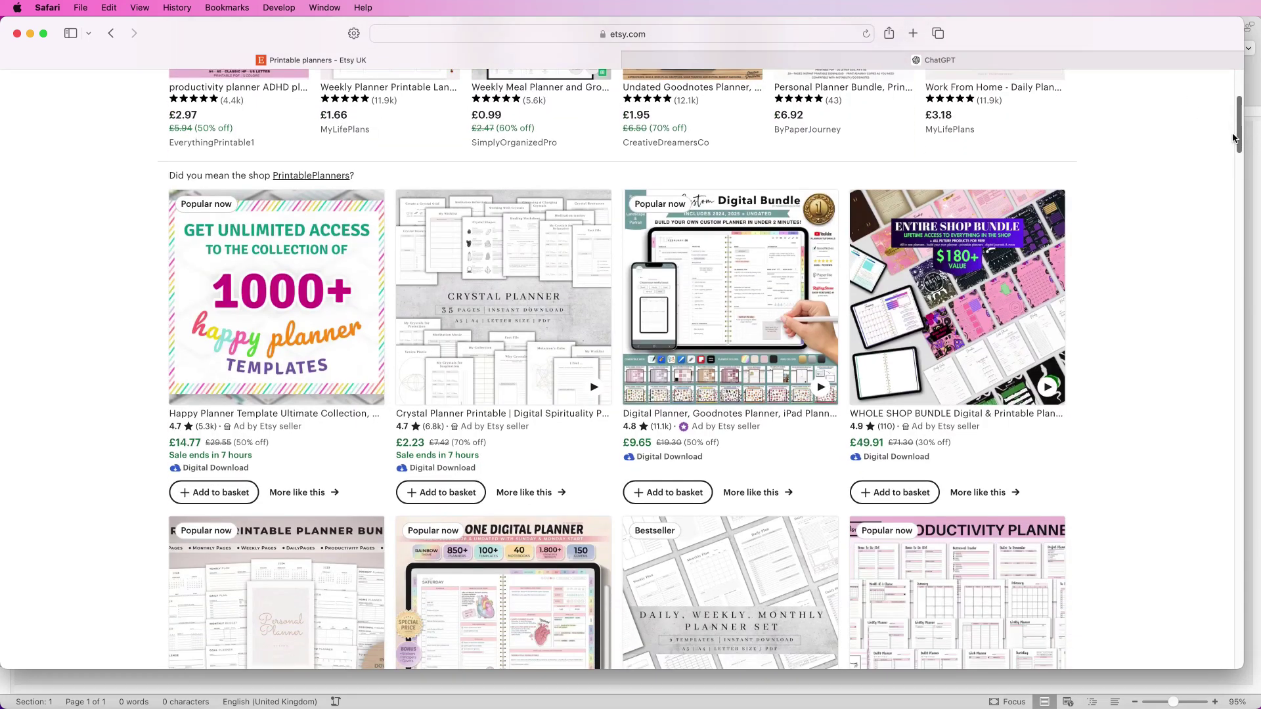
pyautogui.scroll(-2, 1233, 138)
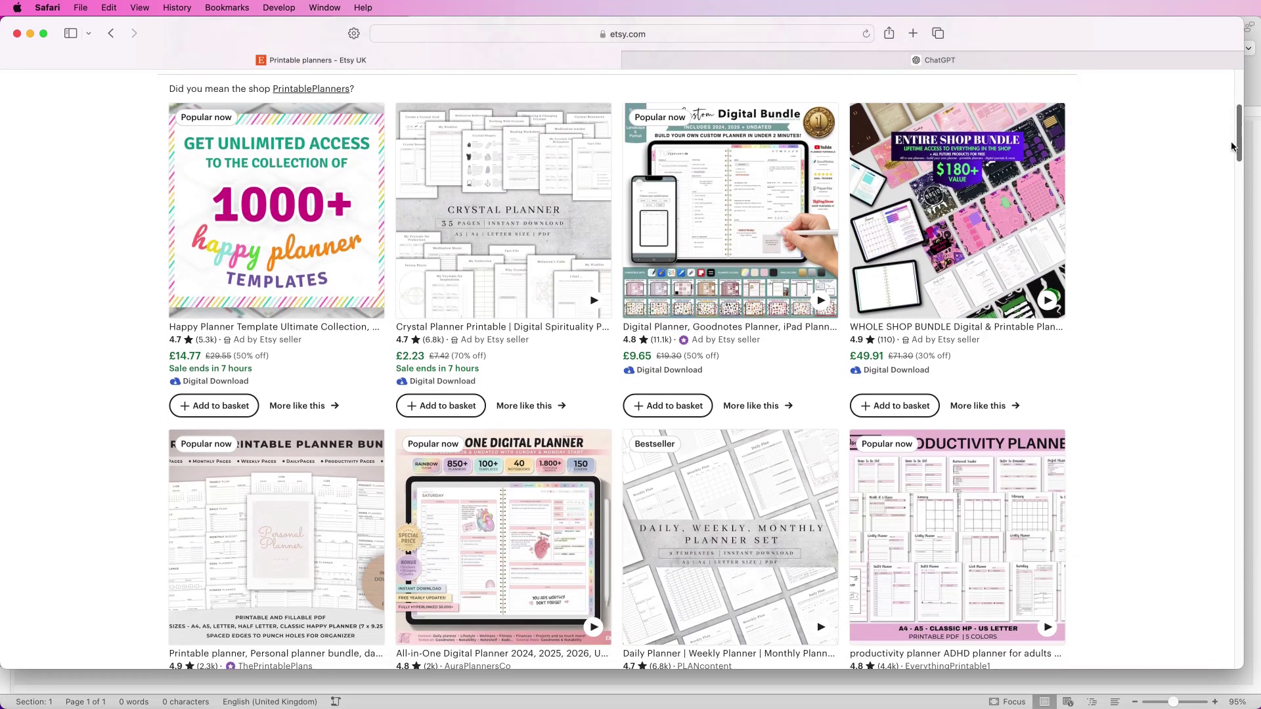
pyautogui.scroll(-1, 1232, 146)
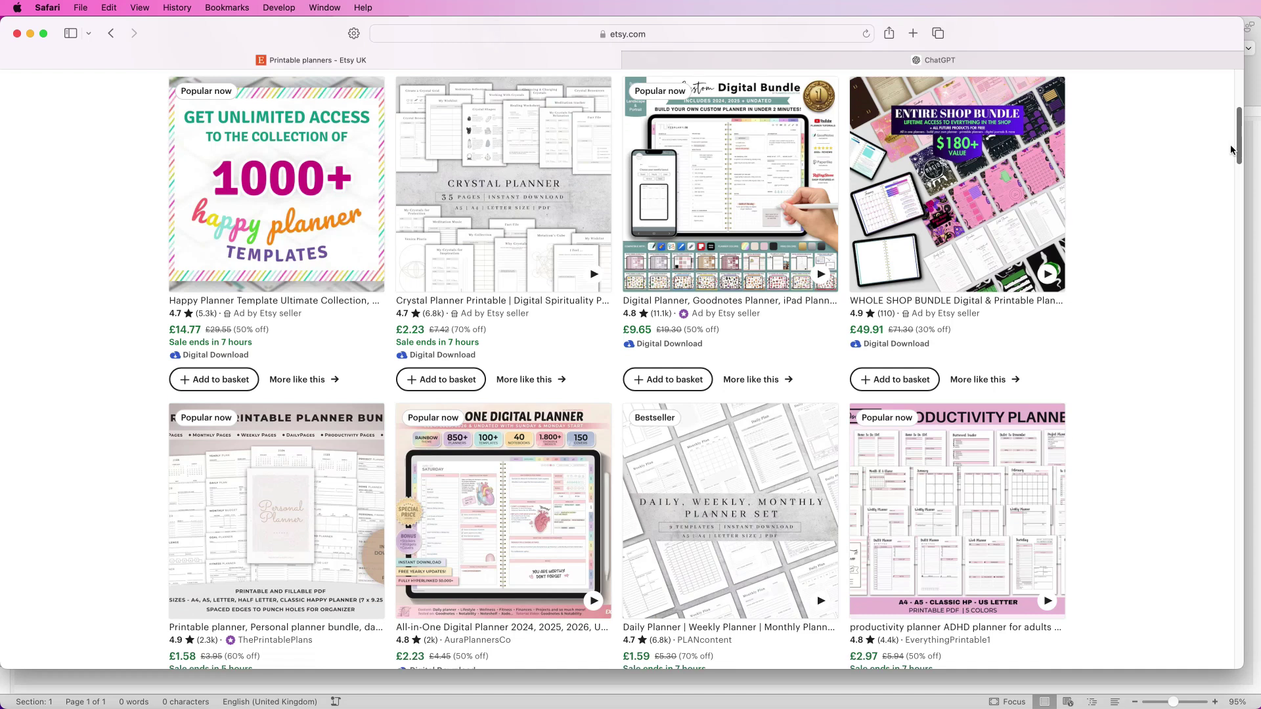
pyautogui.scroll(-5, 1231, 150)
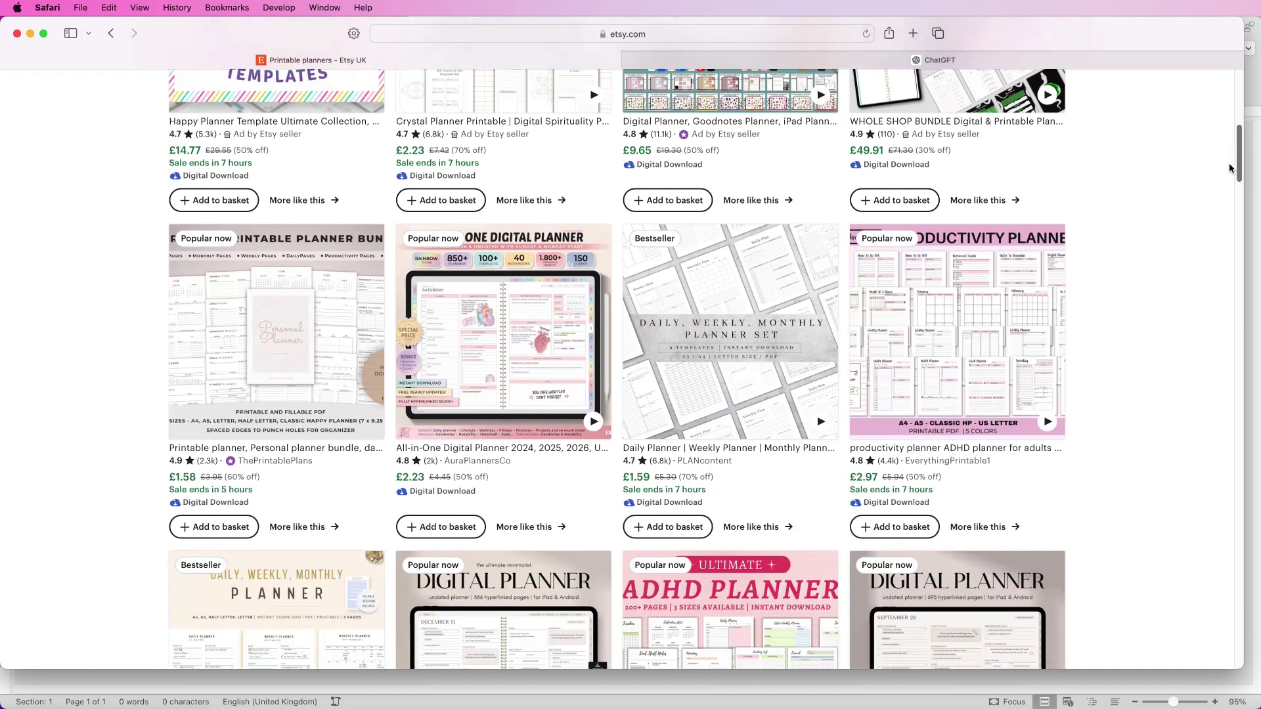
pyautogui.scroll(-2, 1228, 170)
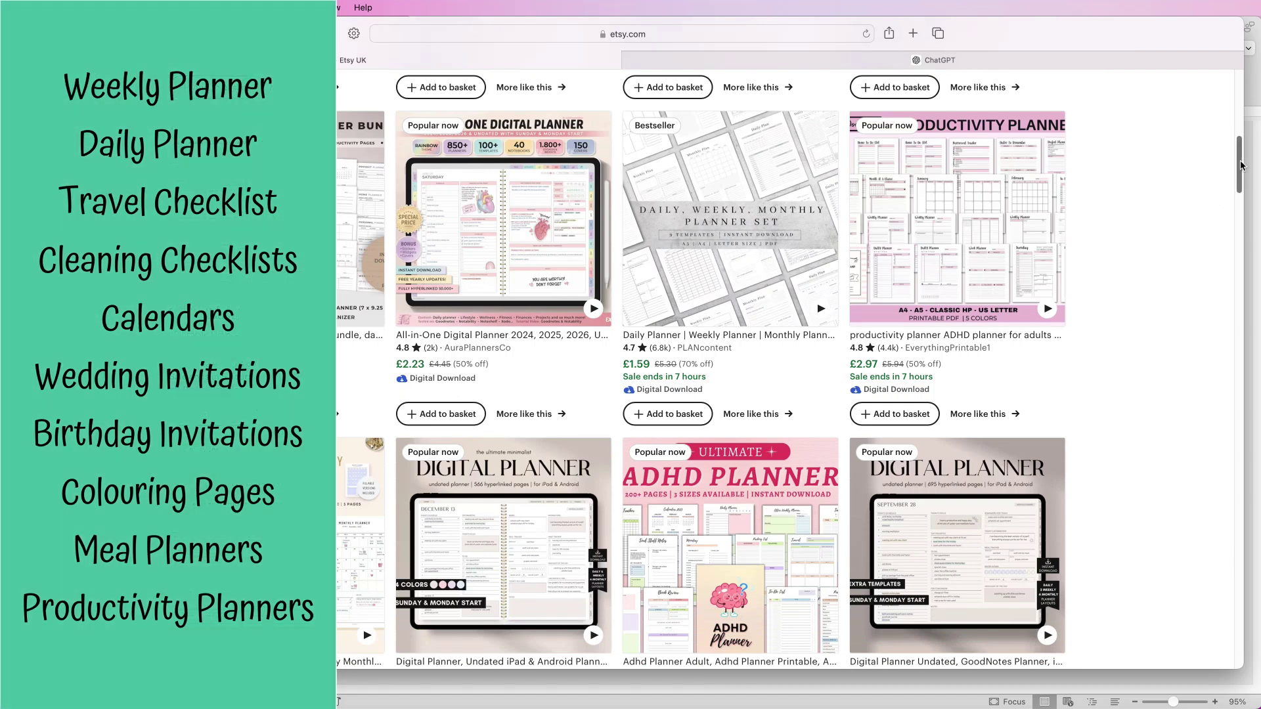
pyautogui.moveTo(1240, 165); pyautogui.dragTo(1233, 222)
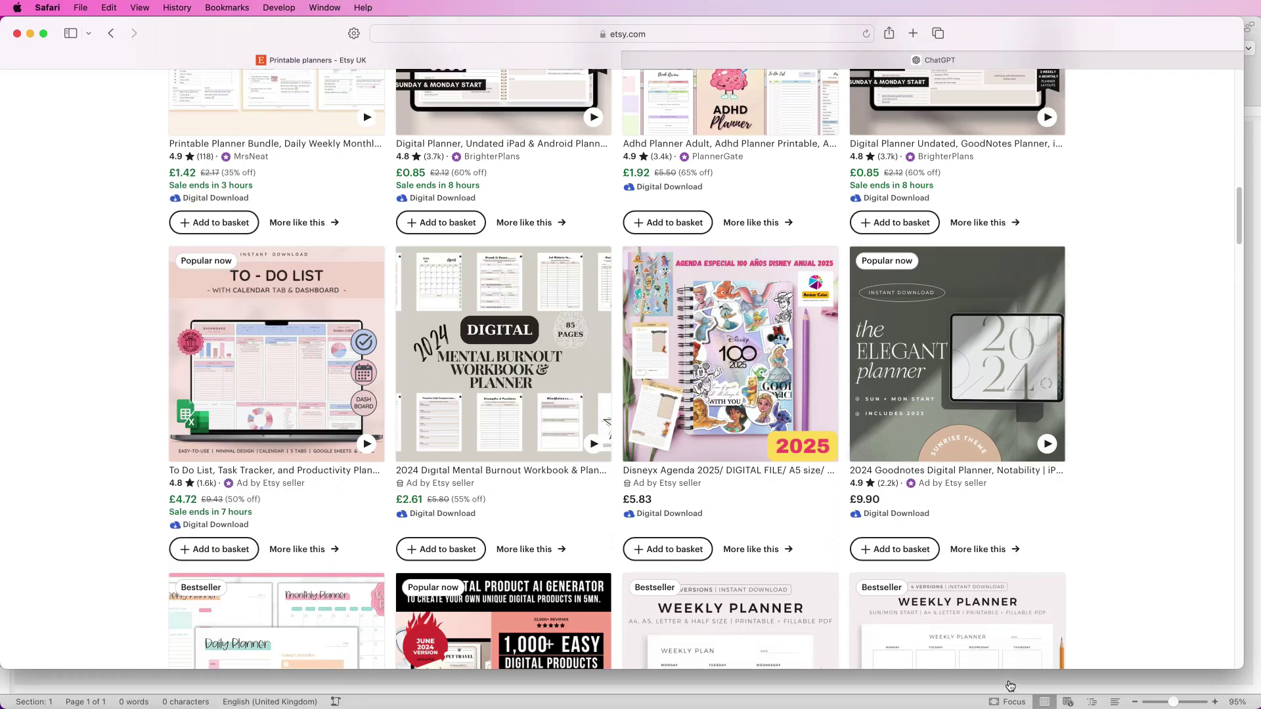
# Switch to the blank Word document and apply the Narrow page margins of 1.27 cm on every side
pyautogui.click(1027, 683)
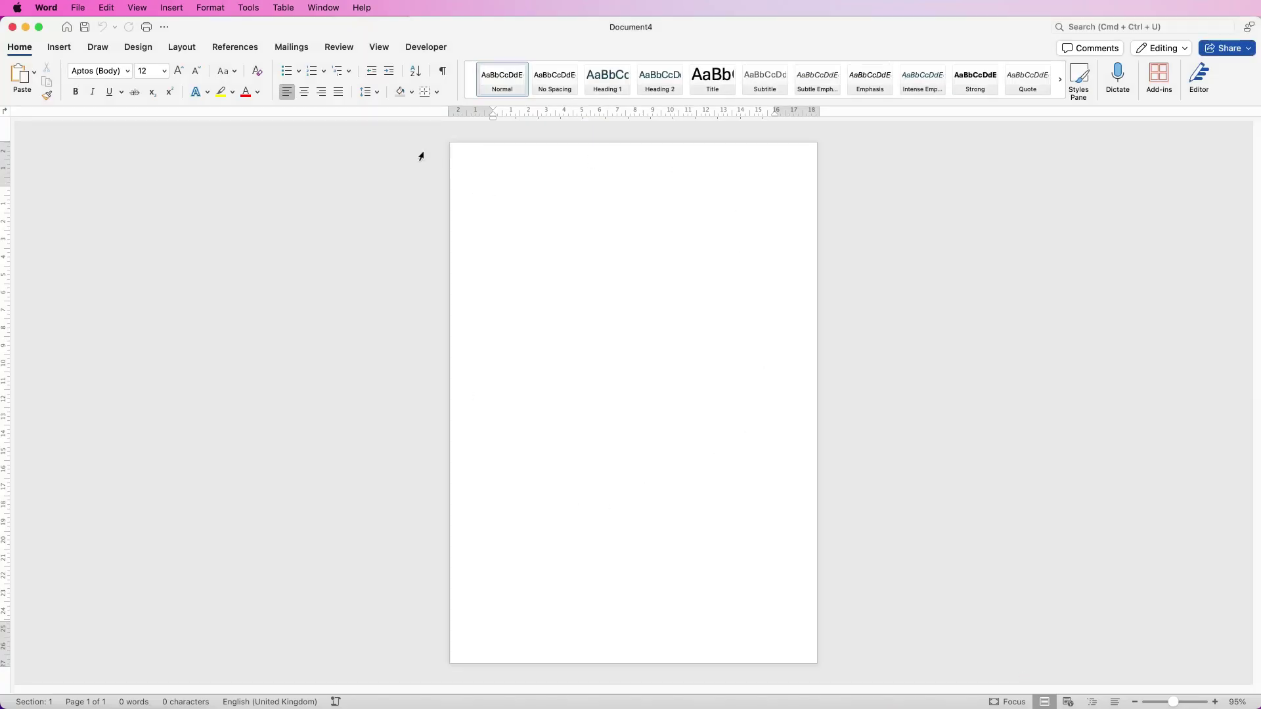
pyautogui.click(177, 50)
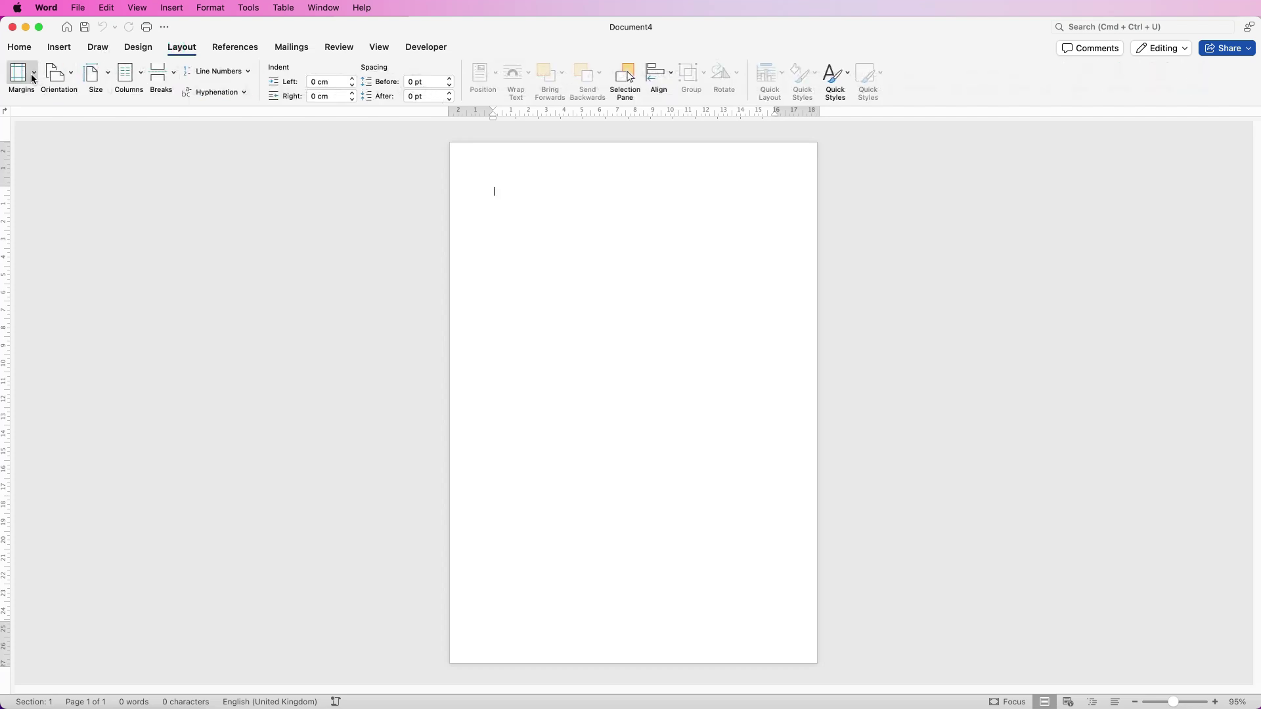
pyautogui.click(31, 75)
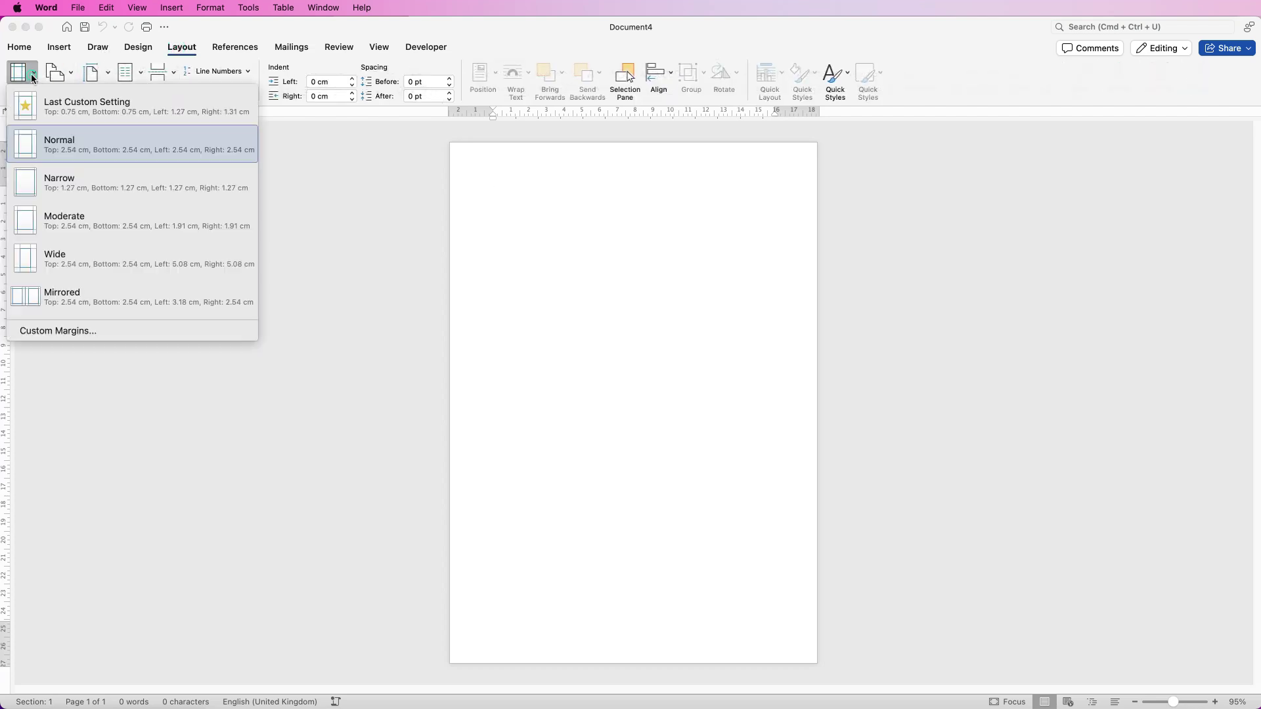
pyautogui.click(38, 187)
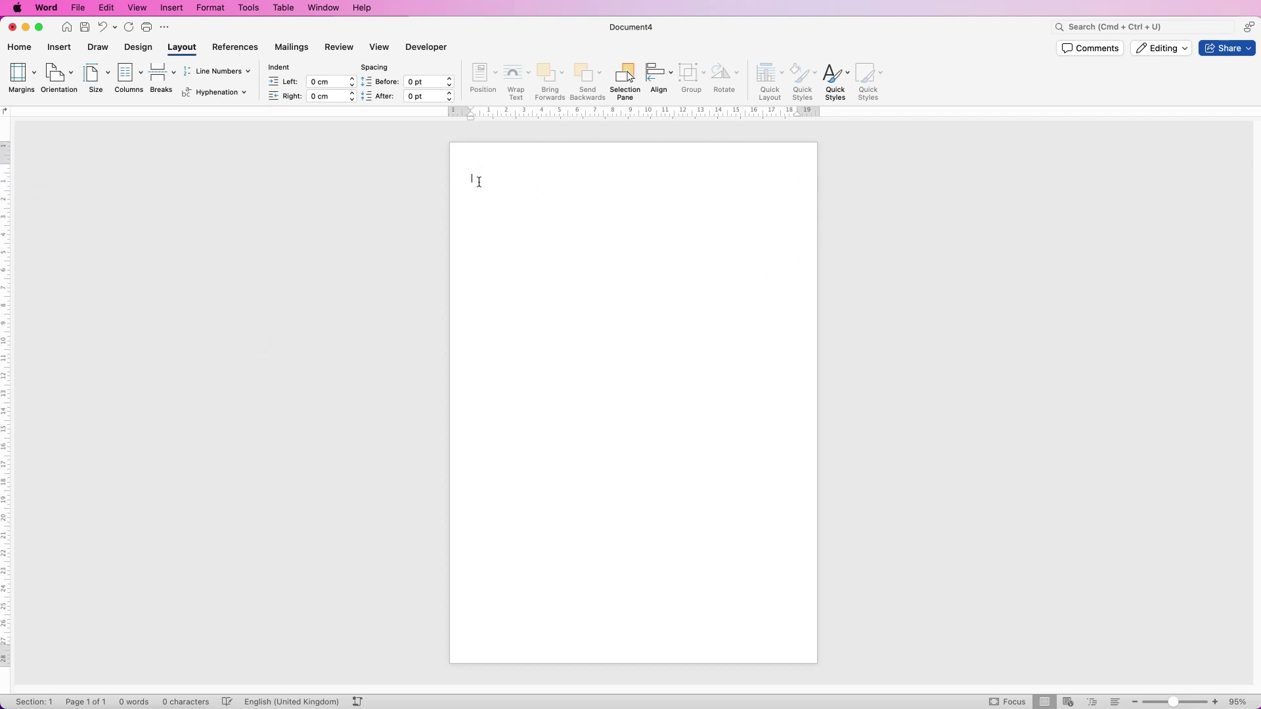
# Insert a table with five columns and nine rows at the start of the page
pyautogui.click(58, 47)
pyautogui.click(116, 72)
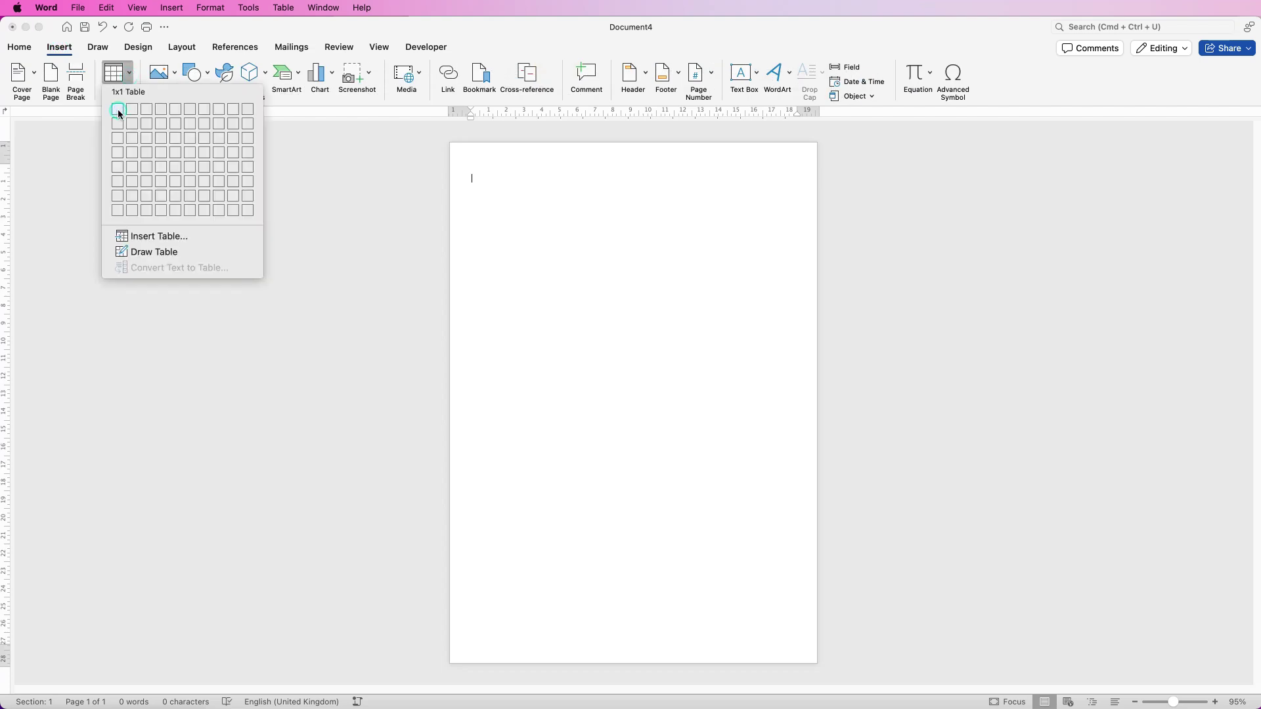
pyautogui.click(179, 217)
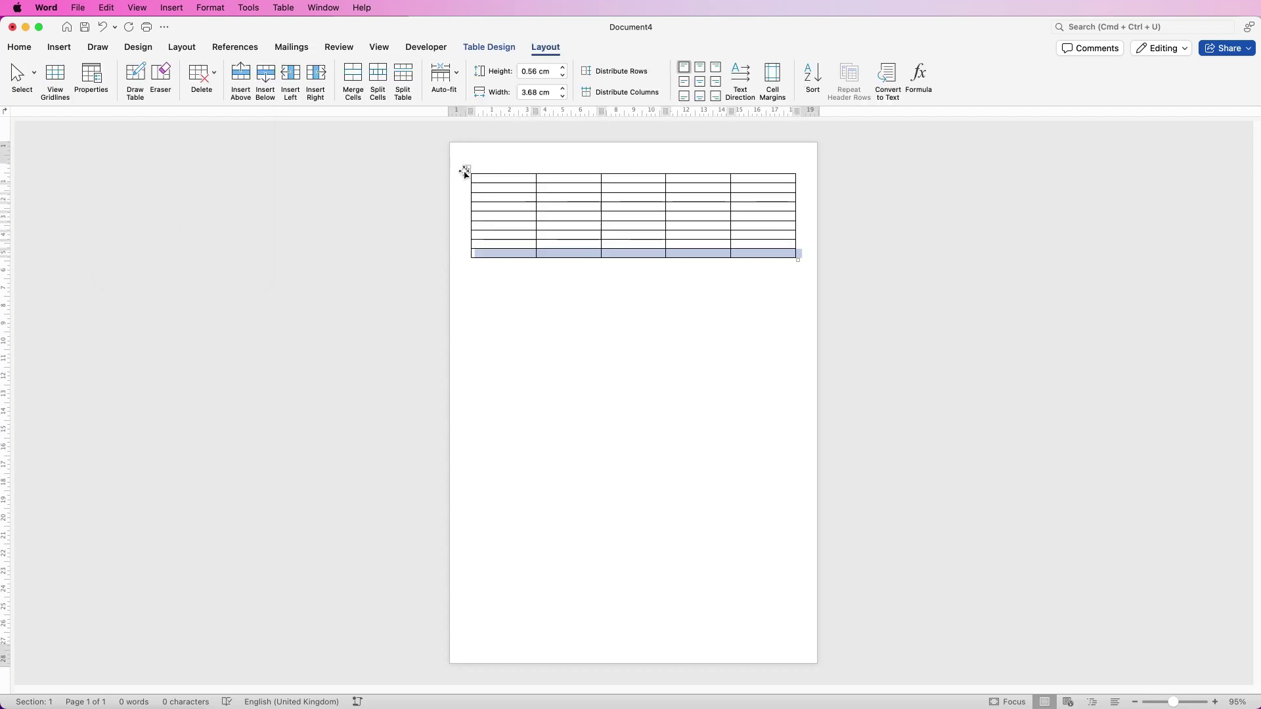
# Set all table rows to a height of 1 cm and centre the cell contents horizontally and vertically
pyautogui.click(466, 169)
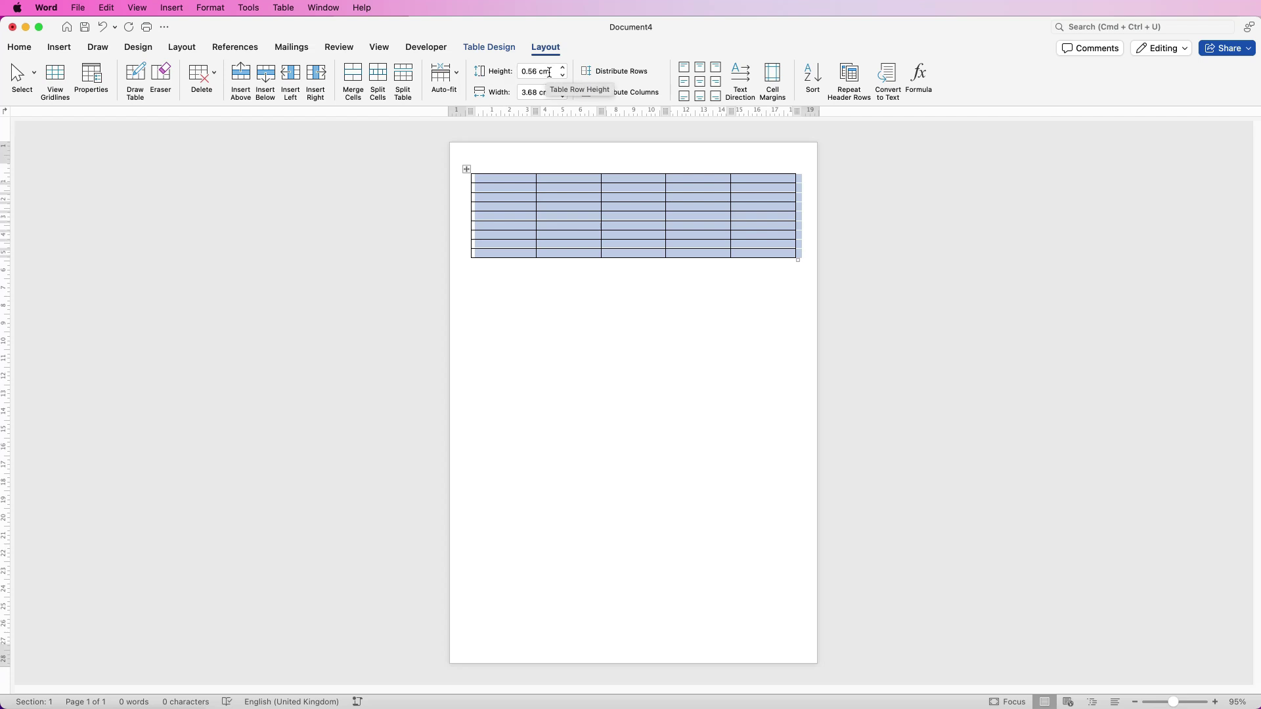
pyautogui.click(550, 72)
pyautogui.write('1')
pyautogui.press('Return')
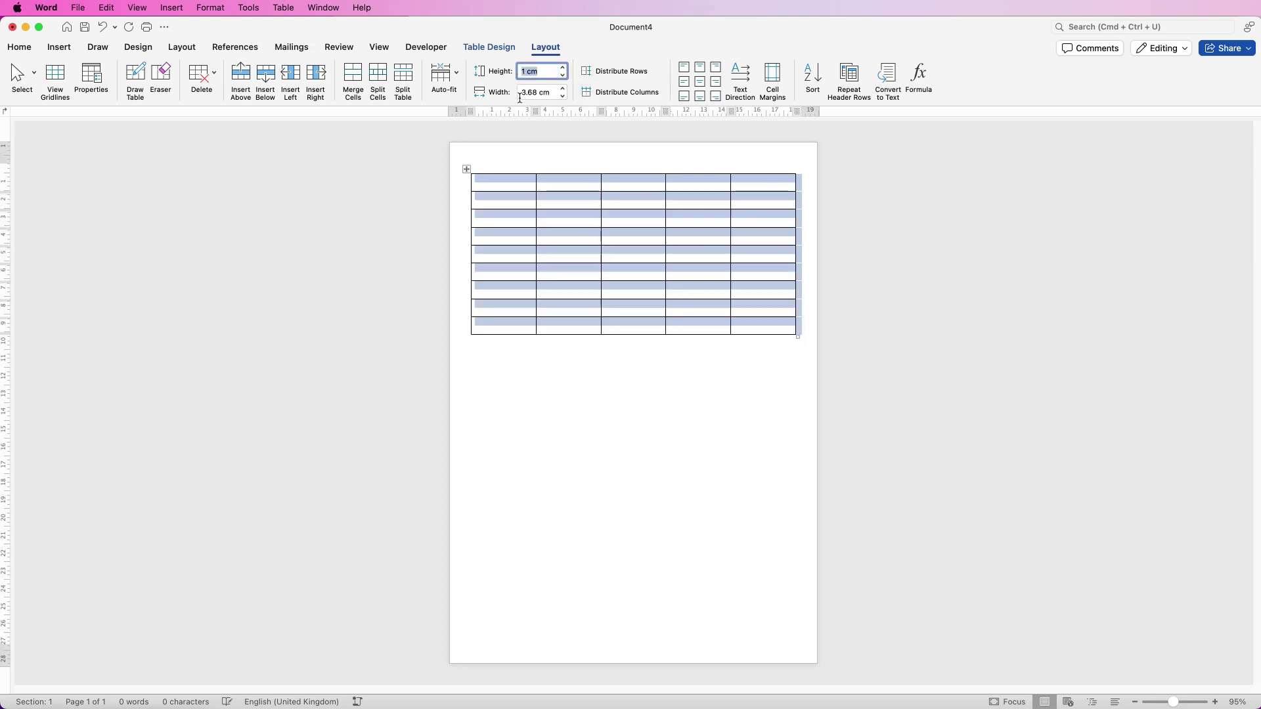
pyautogui.click(700, 83)
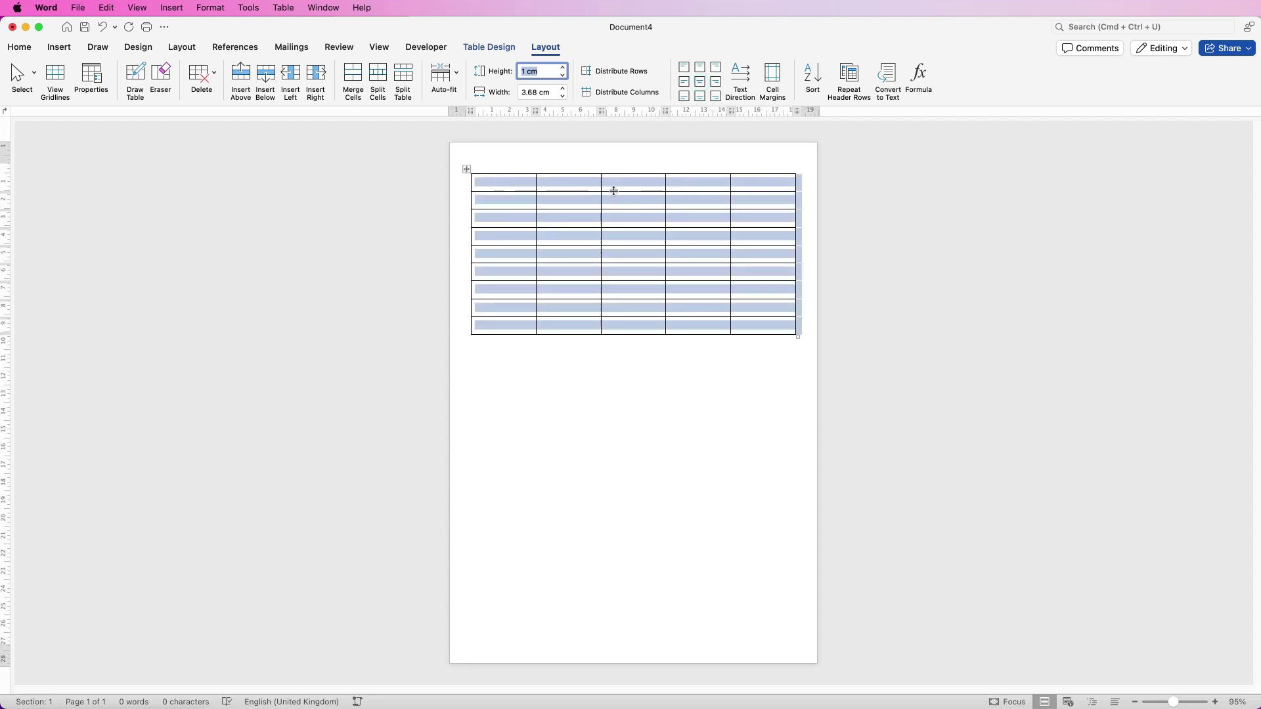
pyautogui.click(519, 181)
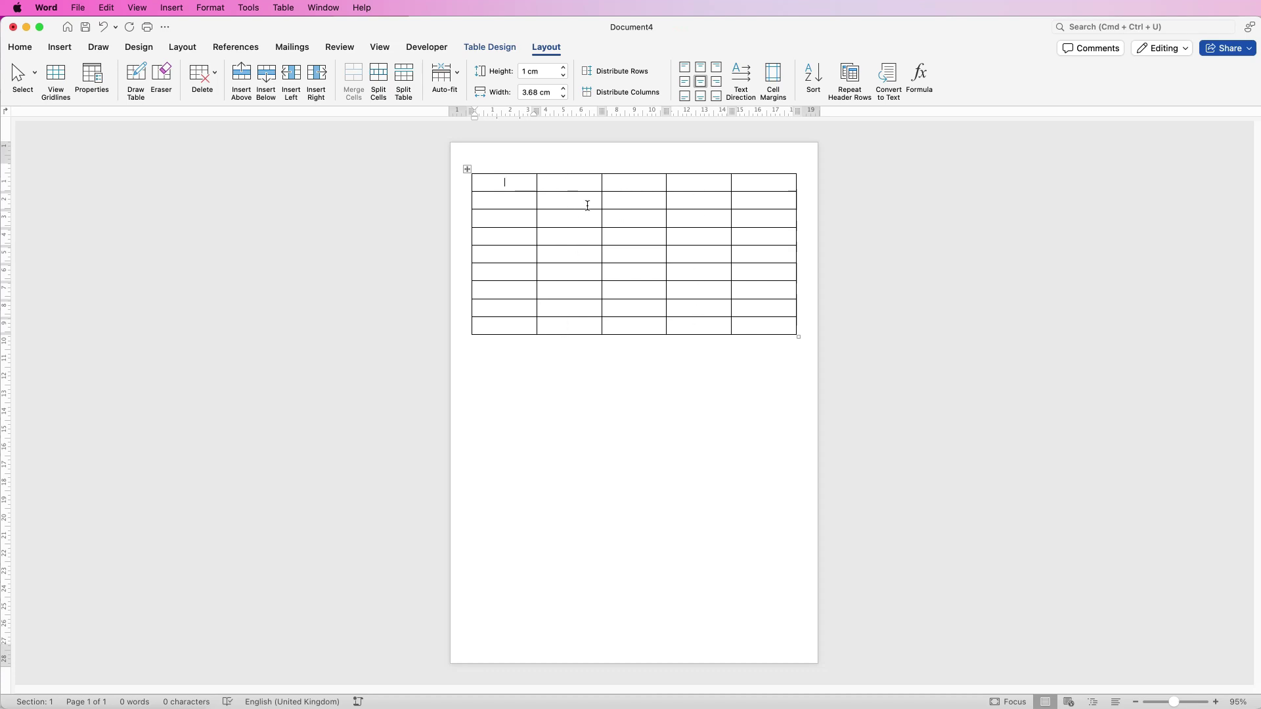
# Set the width of the table's second and fourth columns to 1 cm as narrow spacers
pyautogui.moveTo(569, 184); pyautogui.dragTo(578, 308)
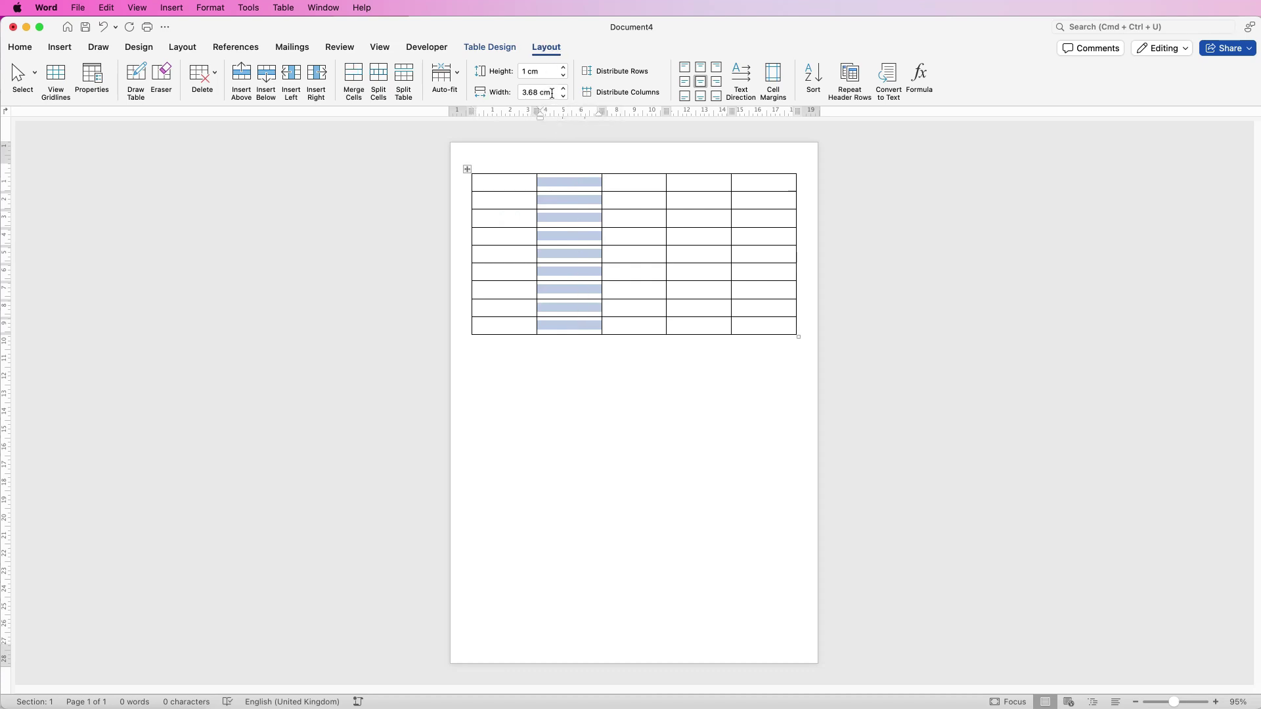
pyautogui.click(552, 93)
pyautogui.write('1')
pyautogui.press('Return')
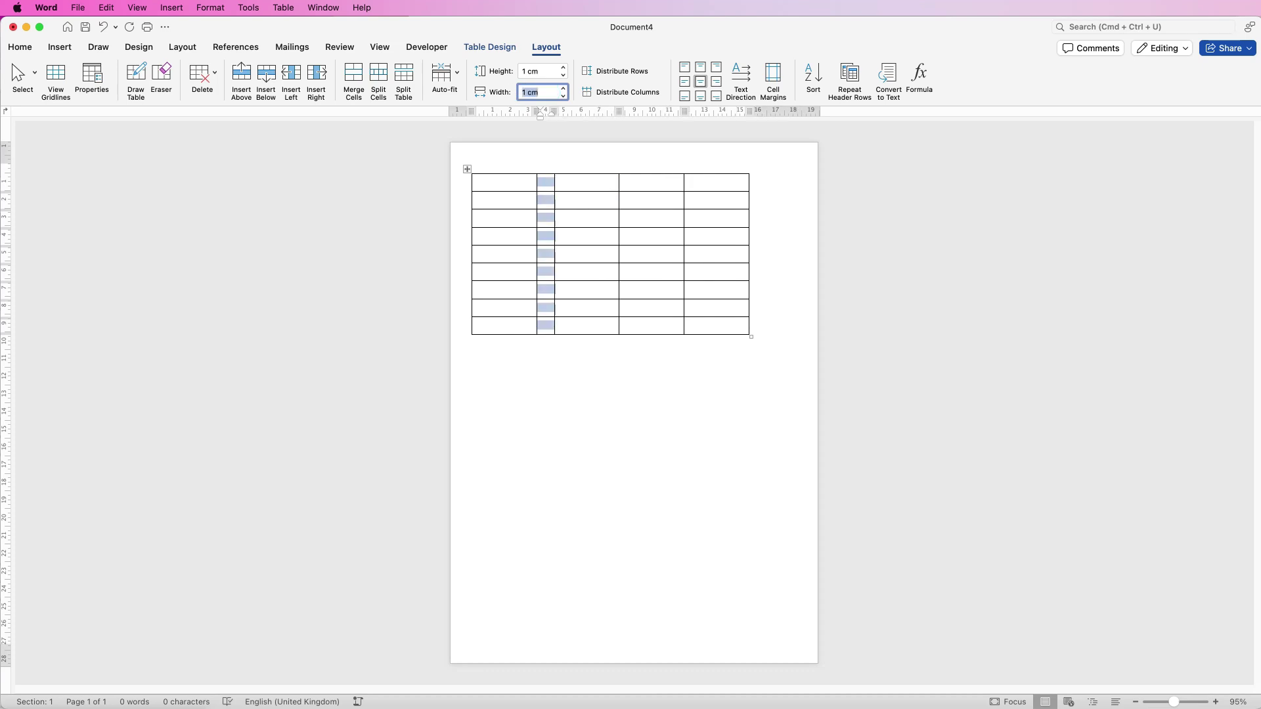
pyautogui.moveTo(652, 183); pyautogui.dragTo(652, 325)
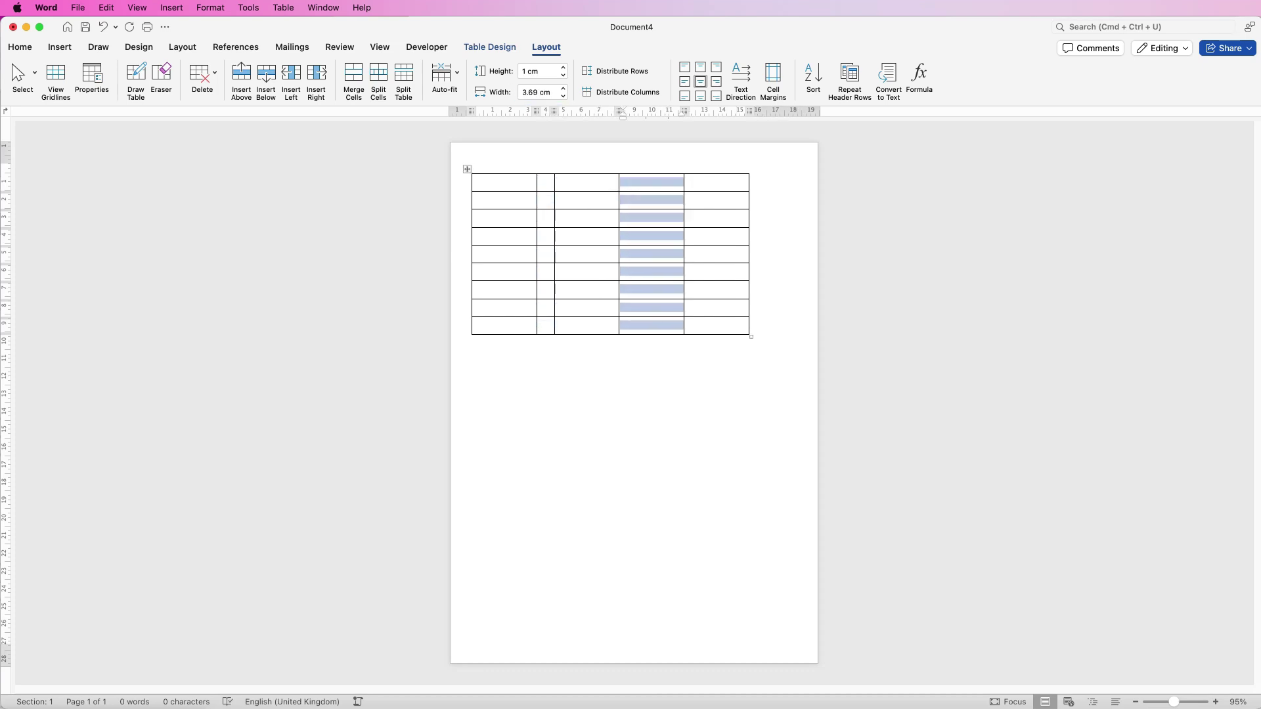
pyautogui.click(550, 91)
pyautogui.write('1')
pyautogui.press('Return')
# Set the width of the table's first, third and fifth columns to 5.5 cm
pyautogui.moveTo(504, 182); pyautogui.dragTo(504, 325)
pyautogui.tripleClick(546, 92)
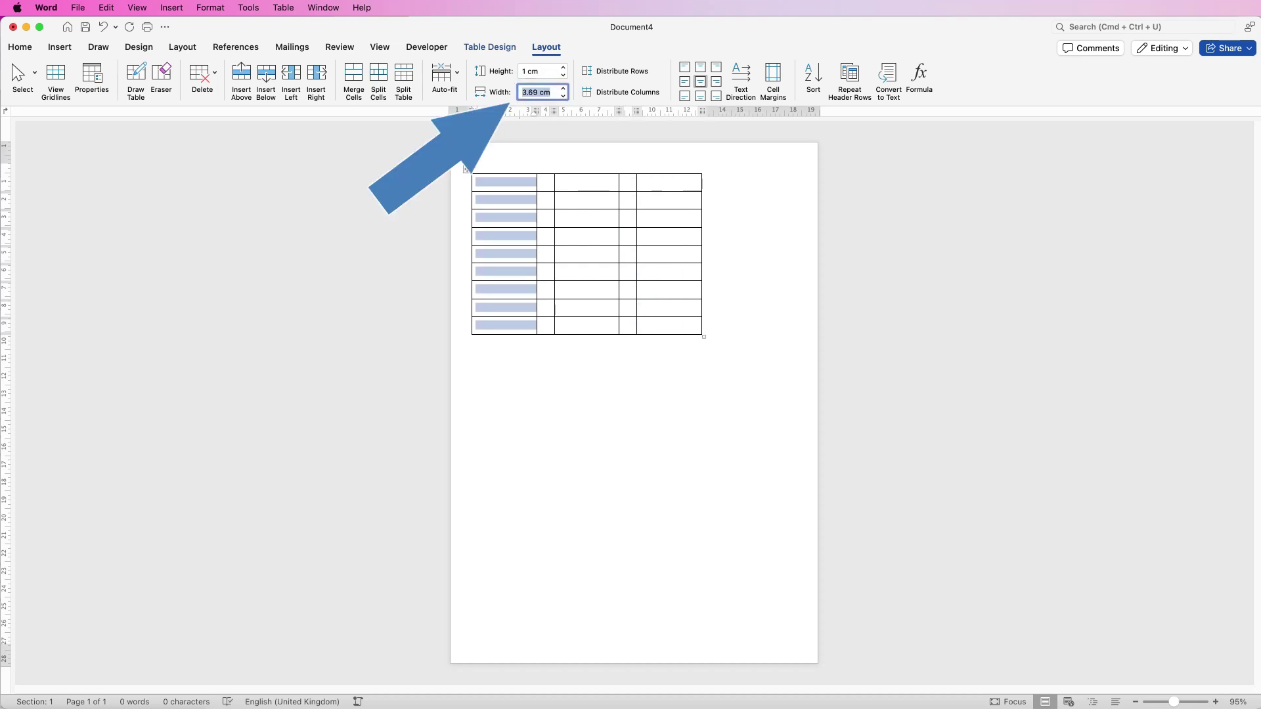
pyautogui.write('5.5')
pyautogui.press('Return')
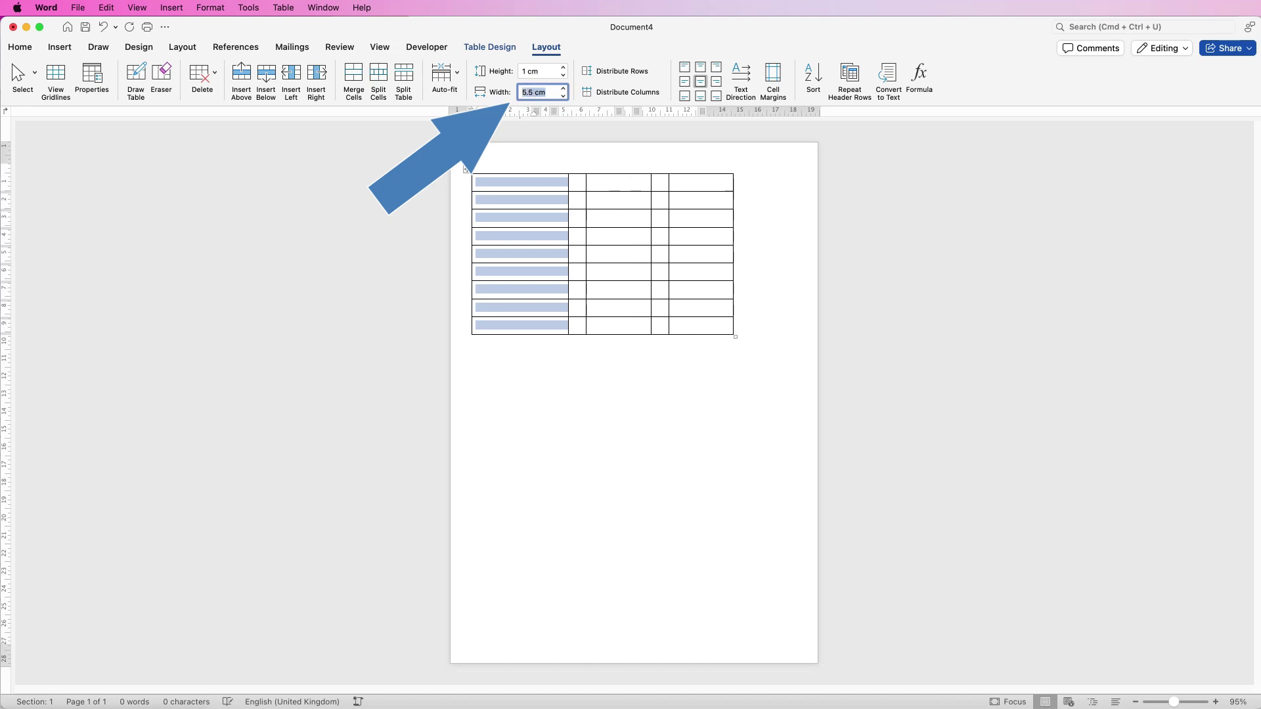
pyautogui.moveTo(619, 183); pyautogui.dragTo(619, 325)
pyautogui.click(536, 92)
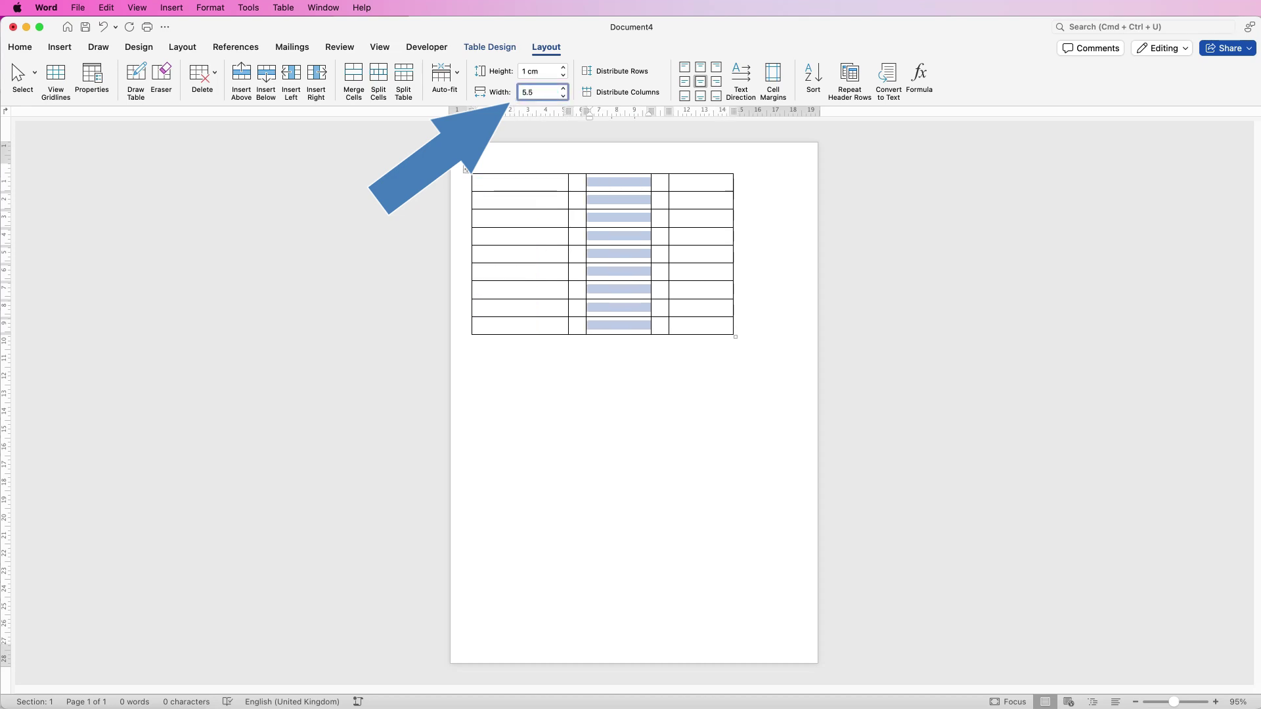
pyautogui.press('Return')
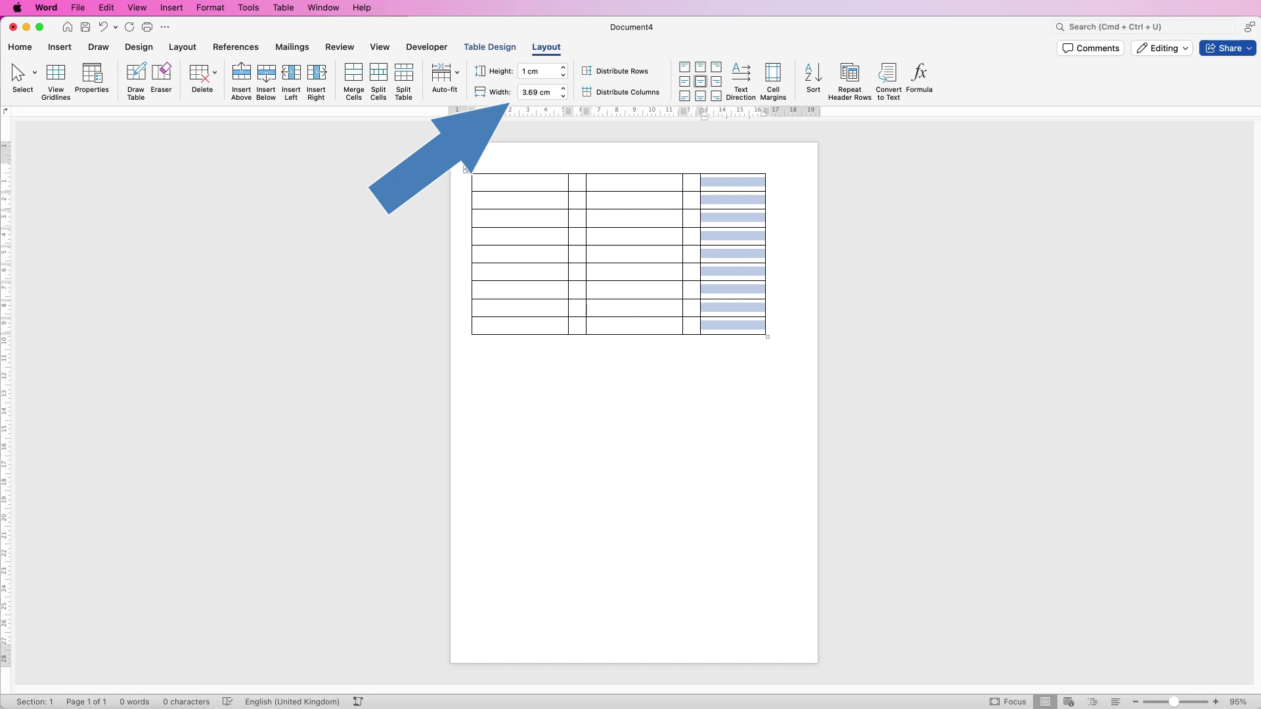
pyautogui.click(536, 92)
pyautogui.write('5.5')
pyautogui.press('Return')
# Enlarge the table's second row into a tall box by adding blank lines in its first cell
pyautogui.click(537, 184)
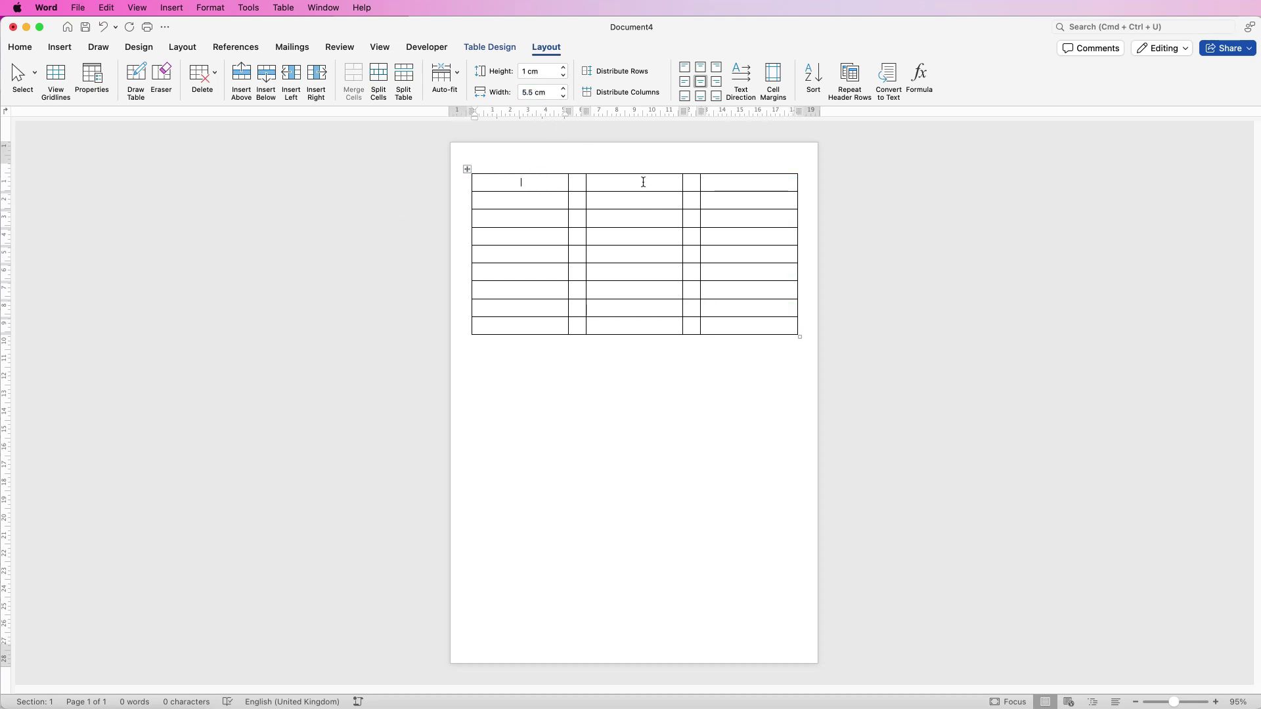
pyautogui.click(525, 199)
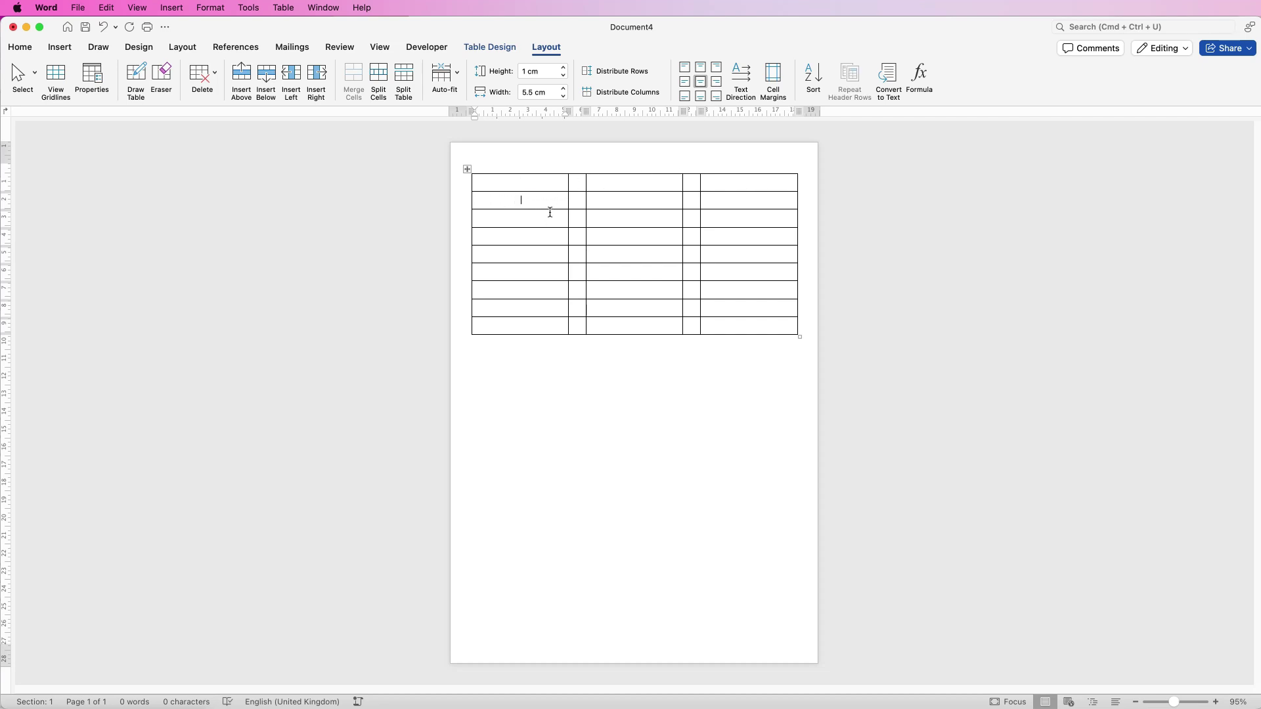
pyautogui.press('Return')
pyautogui.press('Return')
pyautogui.press('Return')
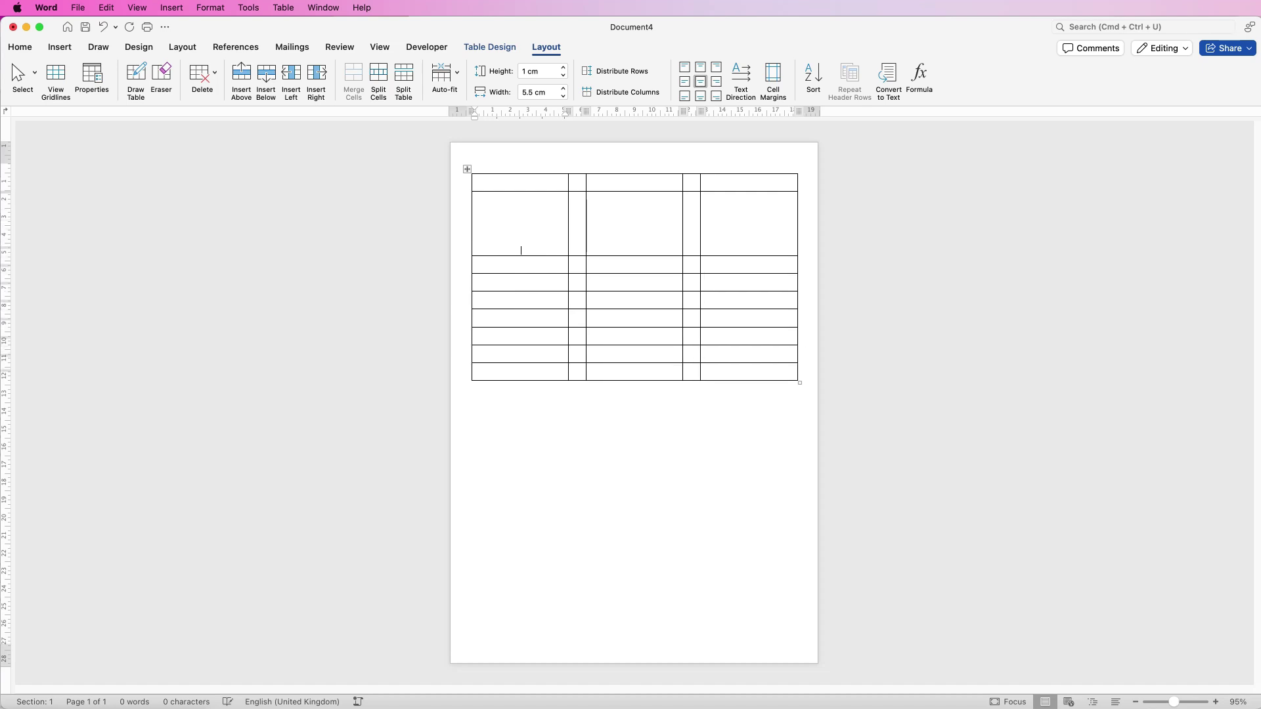
pyautogui.press('Return')
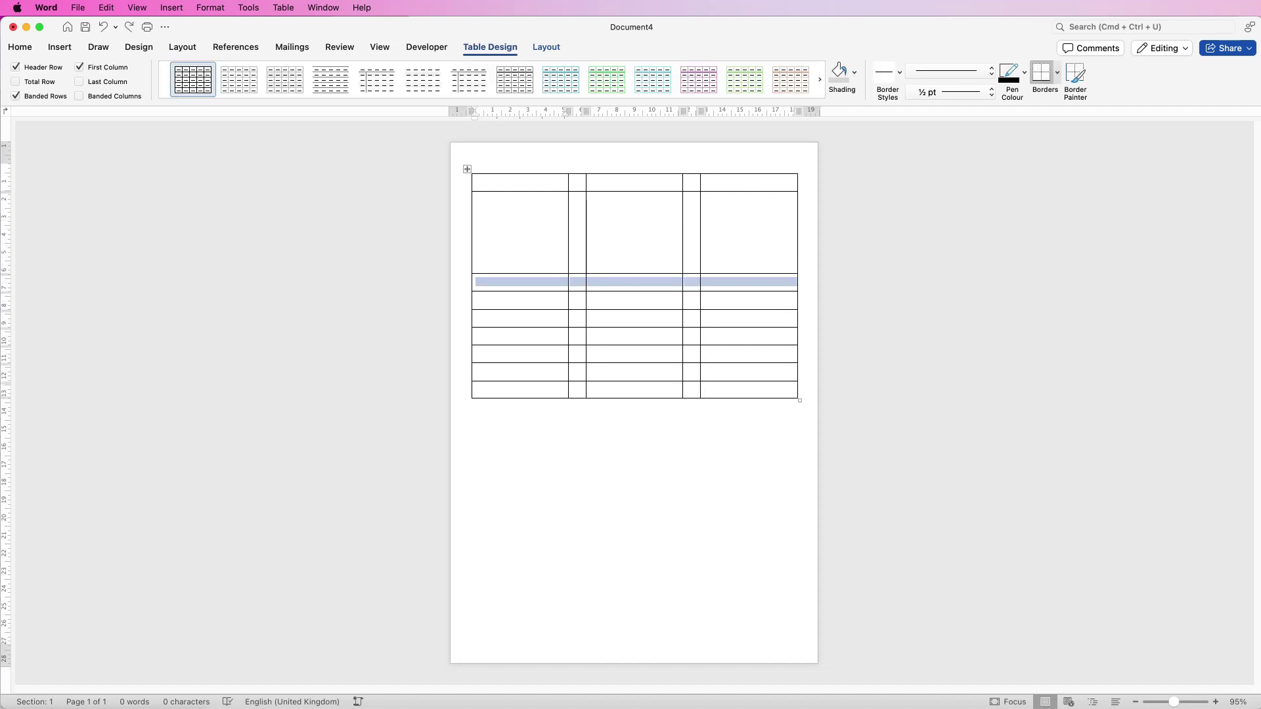
# Enlarge the table's fifth and eighth rows into tall boxes by adding blank lines in their first cells
pyautogui.click(521, 300)
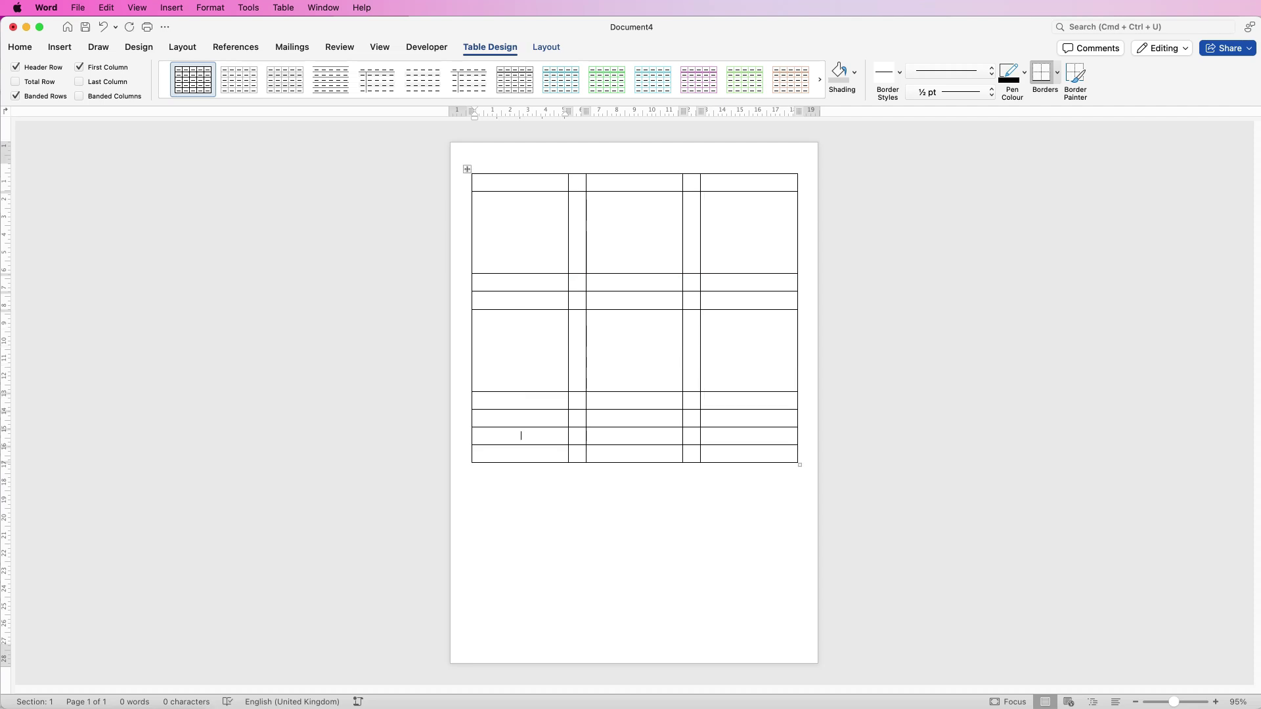
pyautogui.press('Return')
pyautogui.press('Return')
pyautogui.press('Return')
pyautogui.press('Return')
pyautogui.press('Return')
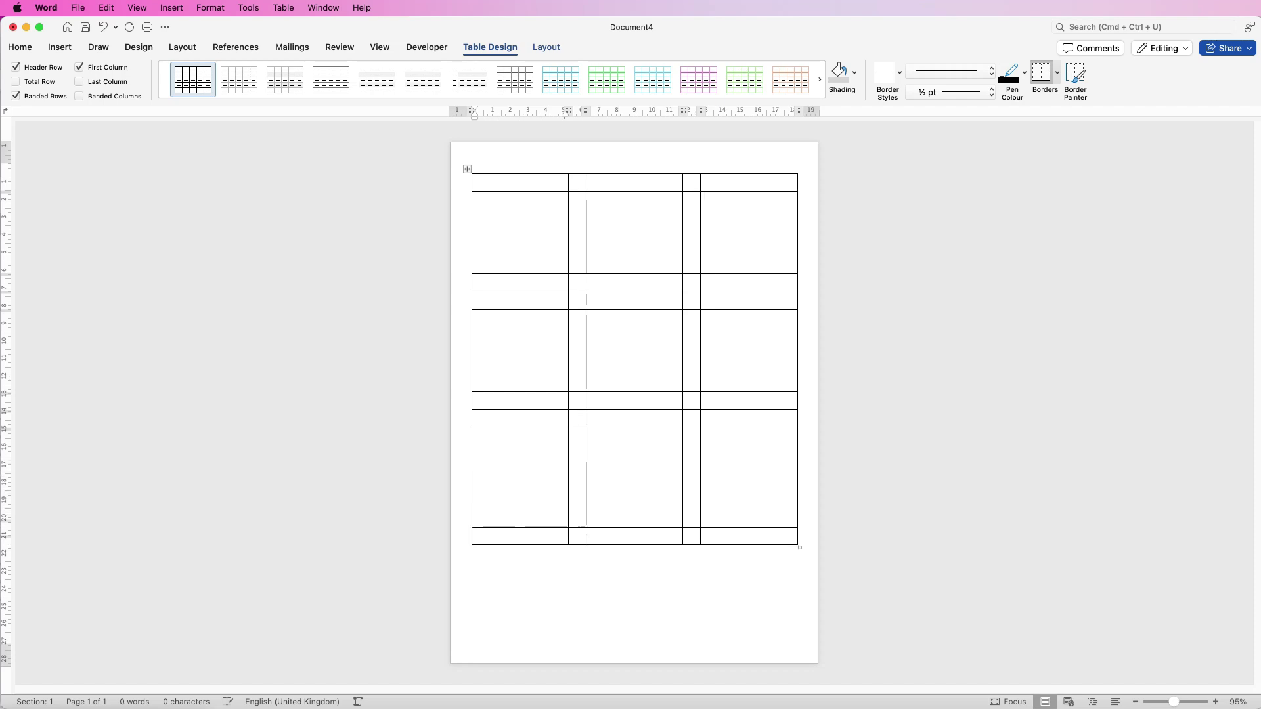
# Add more blank lines to the three tall rows and remove the empty row at the table's end
pyautogui.click(532, 257)
pyautogui.press('Return')
pyautogui.press('Return')
pyautogui.press('Return')
pyautogui.press('Return')
pyautogui.press('Return')
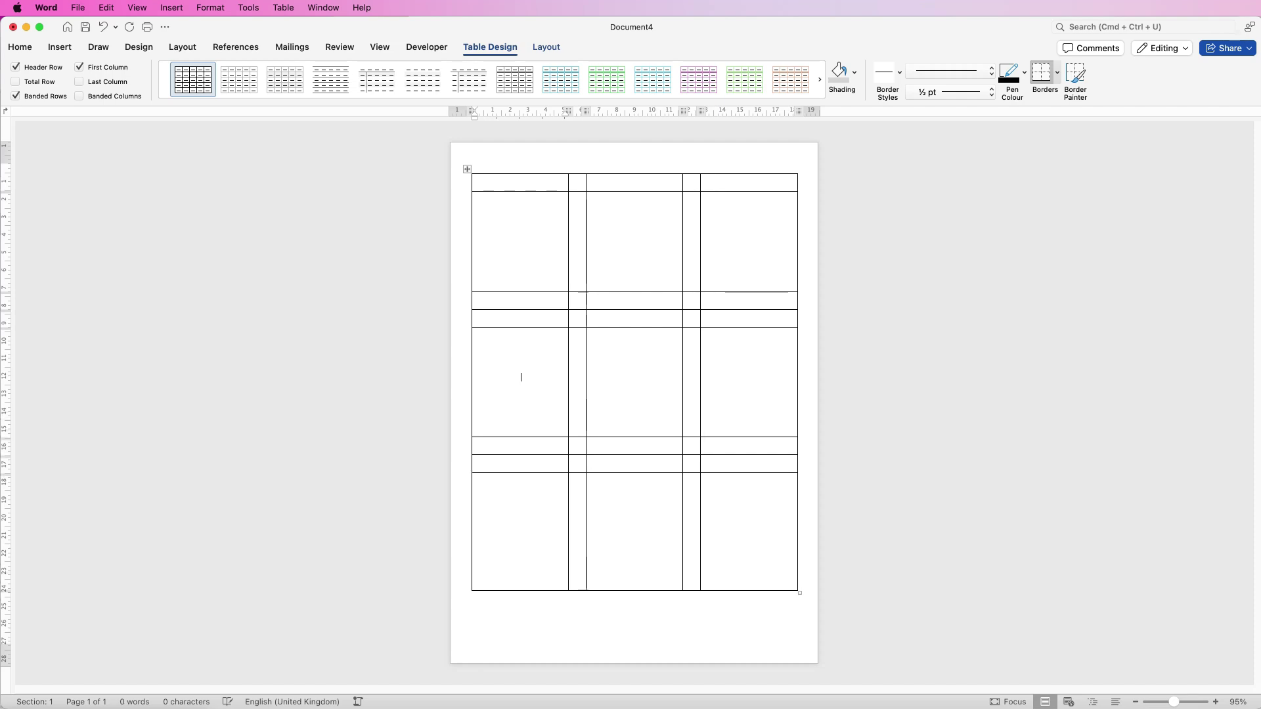
# Show the paragraph marks and remove two surplus blank lines from the table's last row
pyautogui.click(20, 47)
pyautogui.click(443, 71)
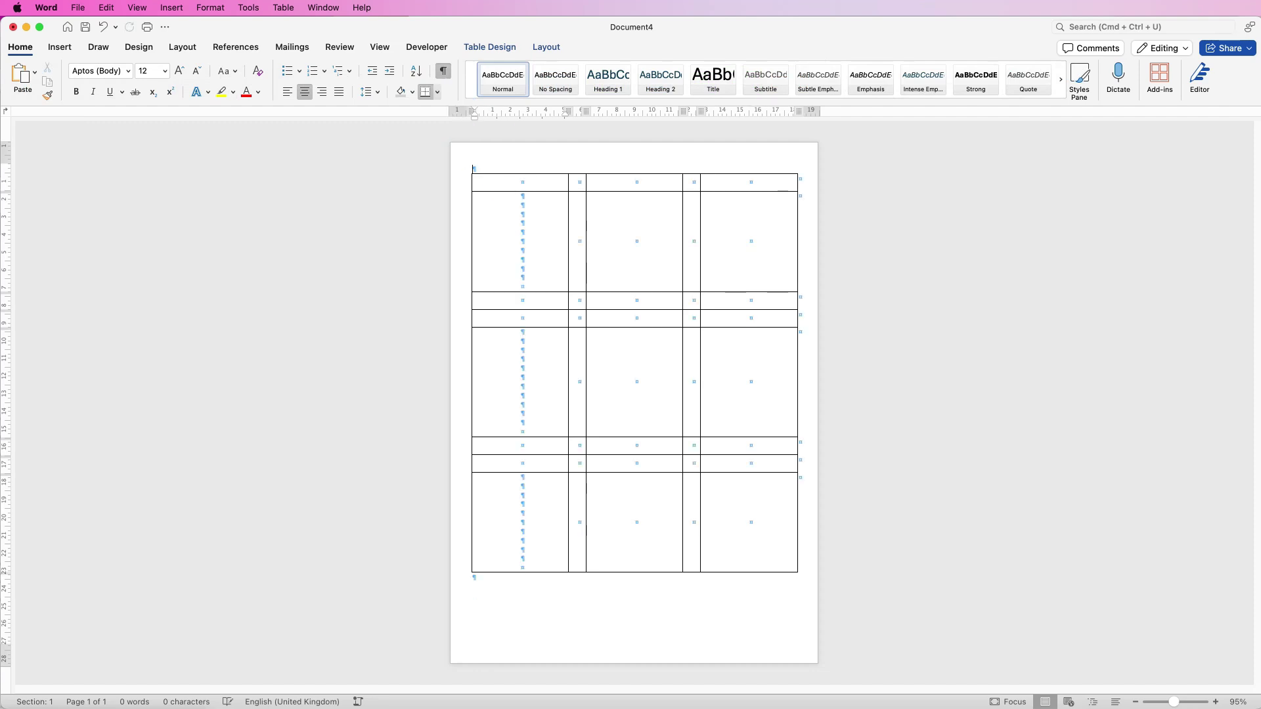
# Add four blank paragraphs above the table to make room at the head of the page
pyautogui.click(474, 578)
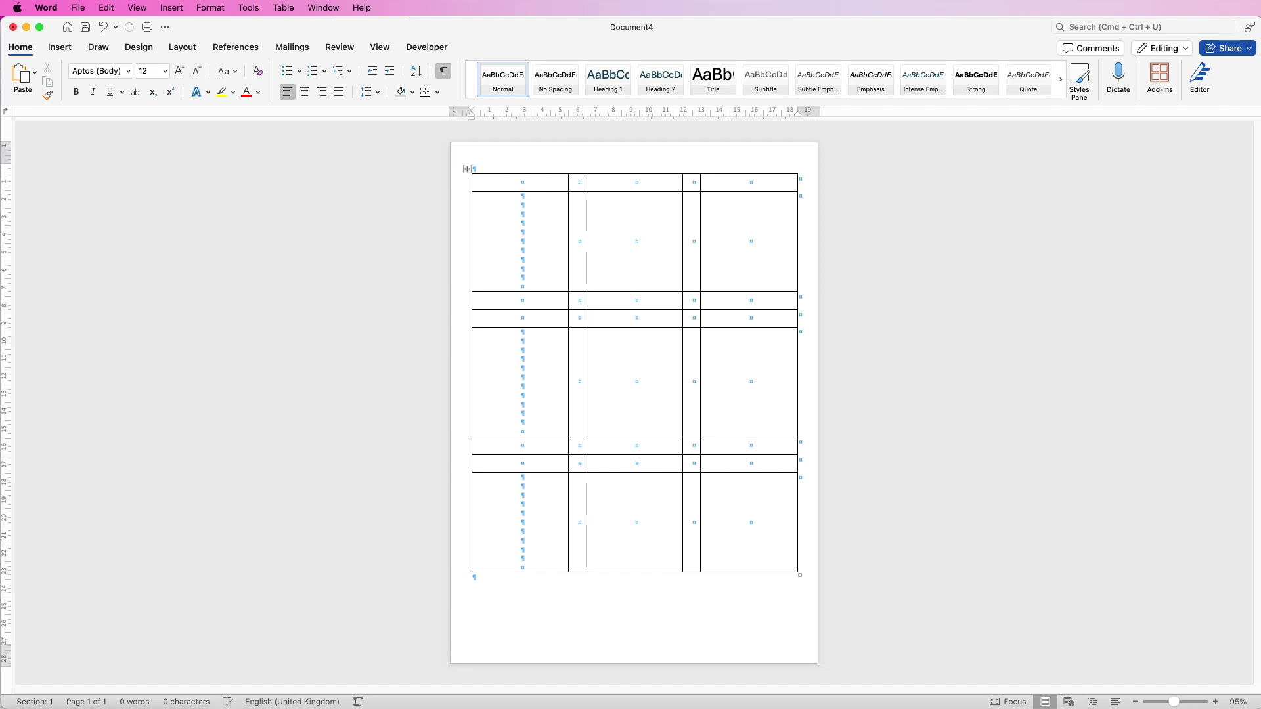
pyautogui.press('Return')
pyautogui.press('Return')
pyautogui.press('Return')
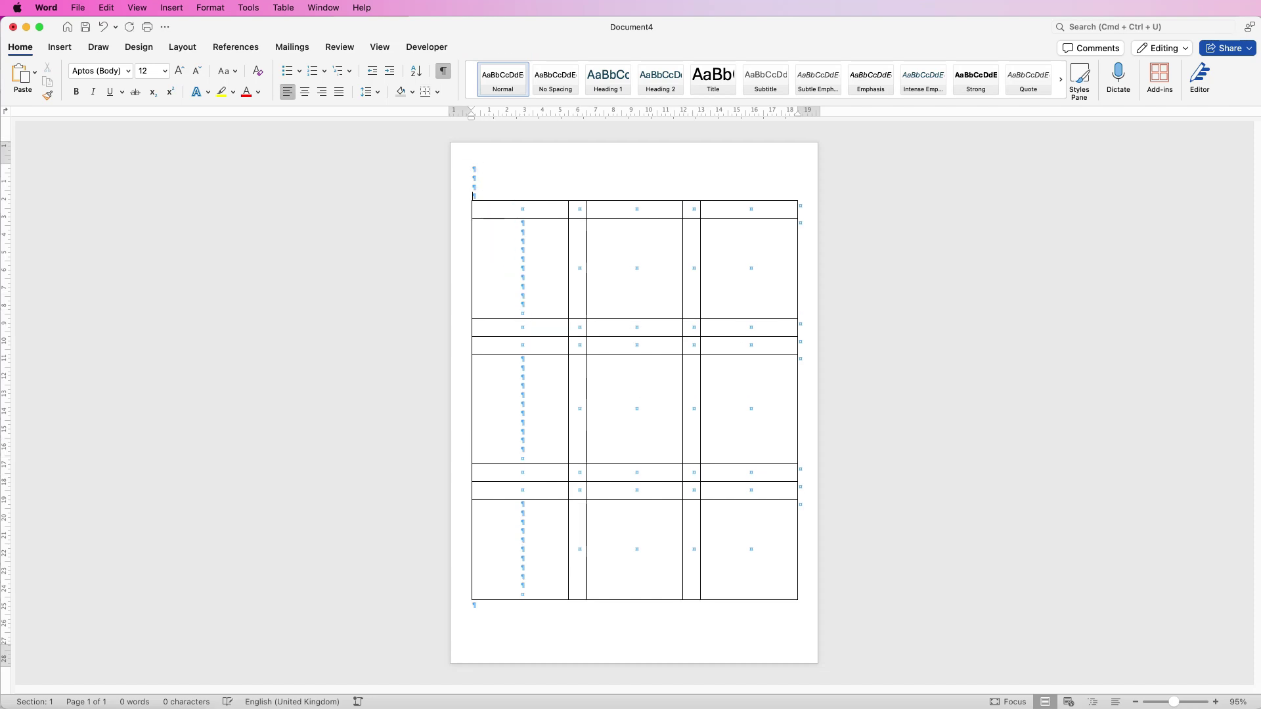
pyautogui.press('Return')
pyautogui.click(555, 428)
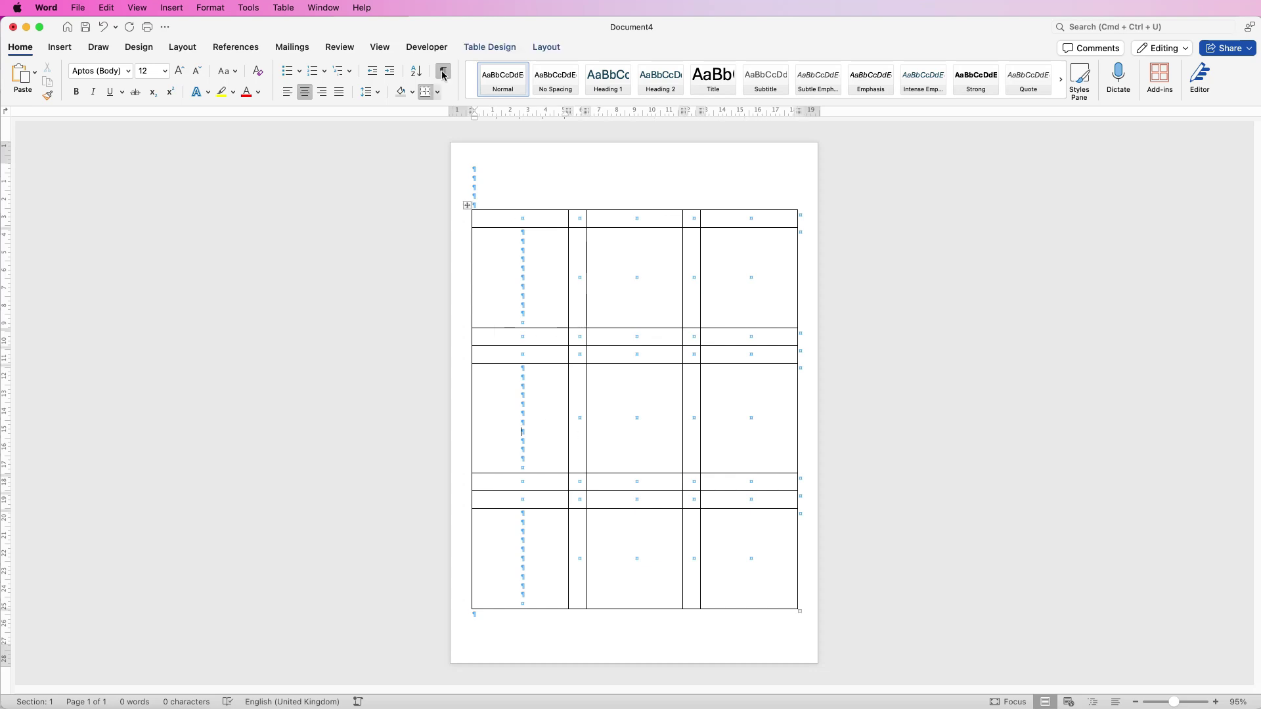
# Hide the paragraph marks in the document
pyautogui.click(443, 71)
pyautogui.click(443, 74)
pyautogui.click(443, 74)
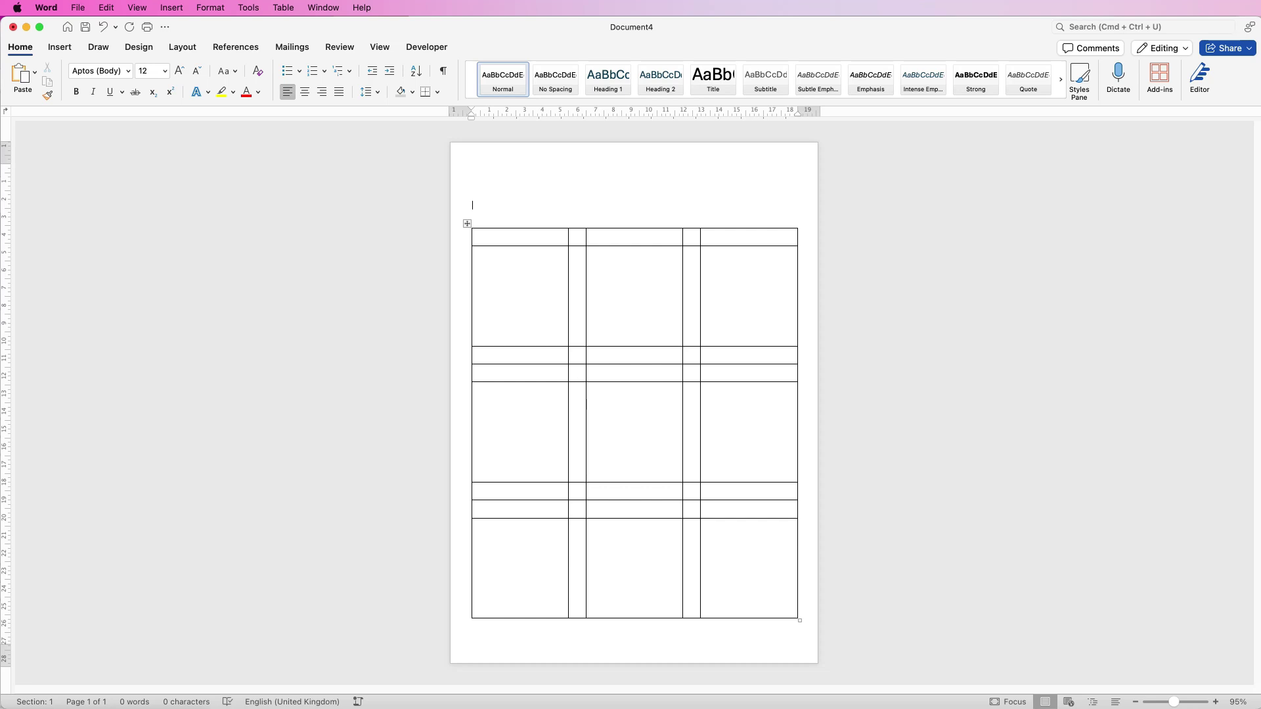
# Remove the bottom, top and inside horizontal borders from the table's first narrow spacer column
pyautogui.click(577, 227)
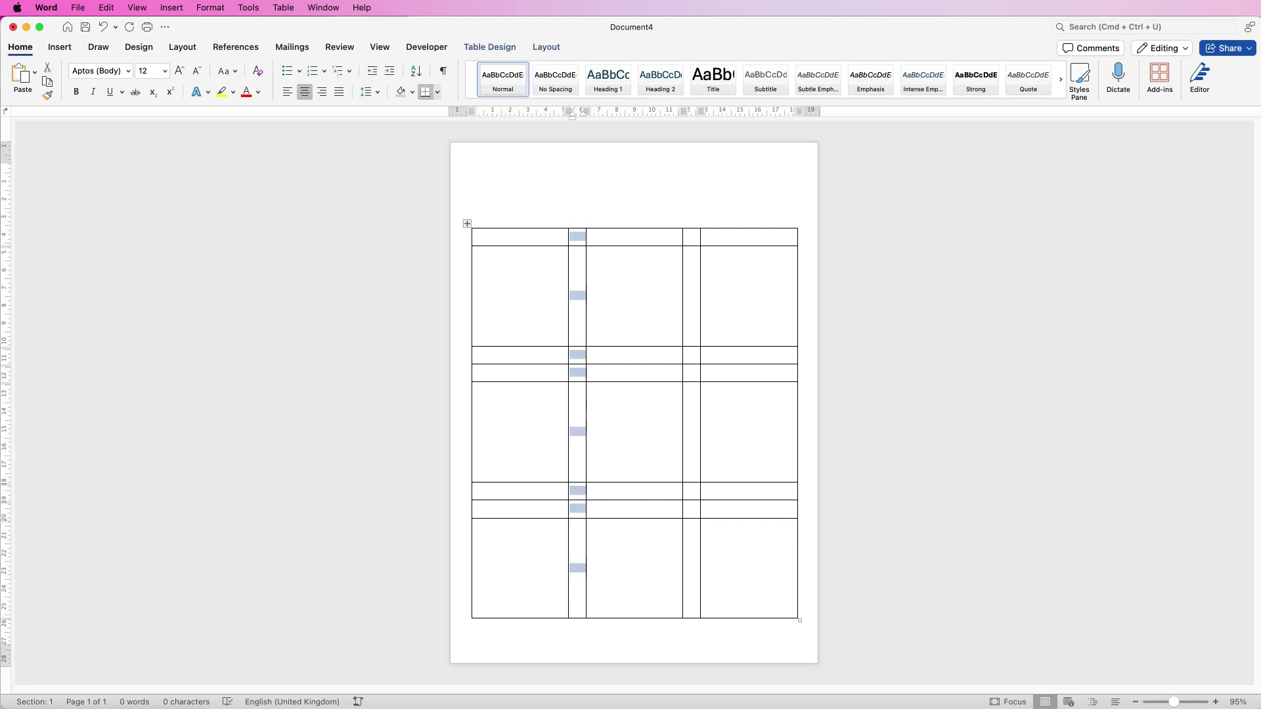
pyautogui.click(490, 47)
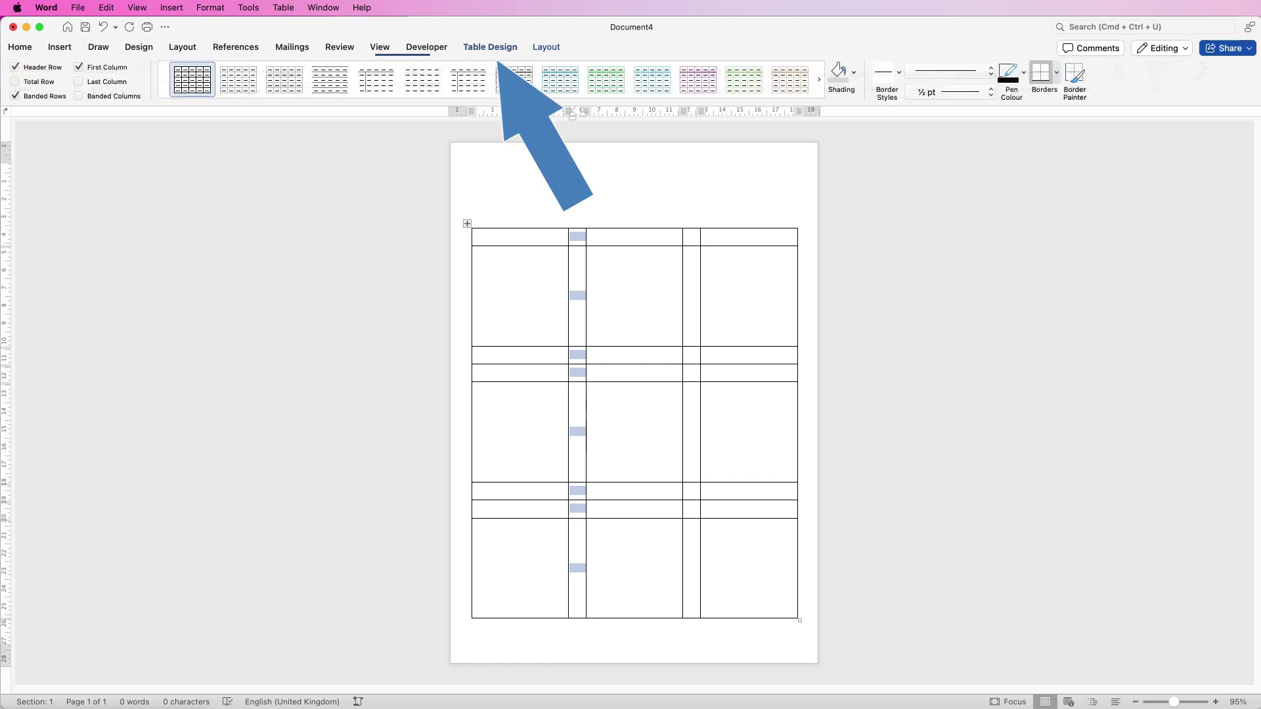
pyautogui.click(1058, 72)
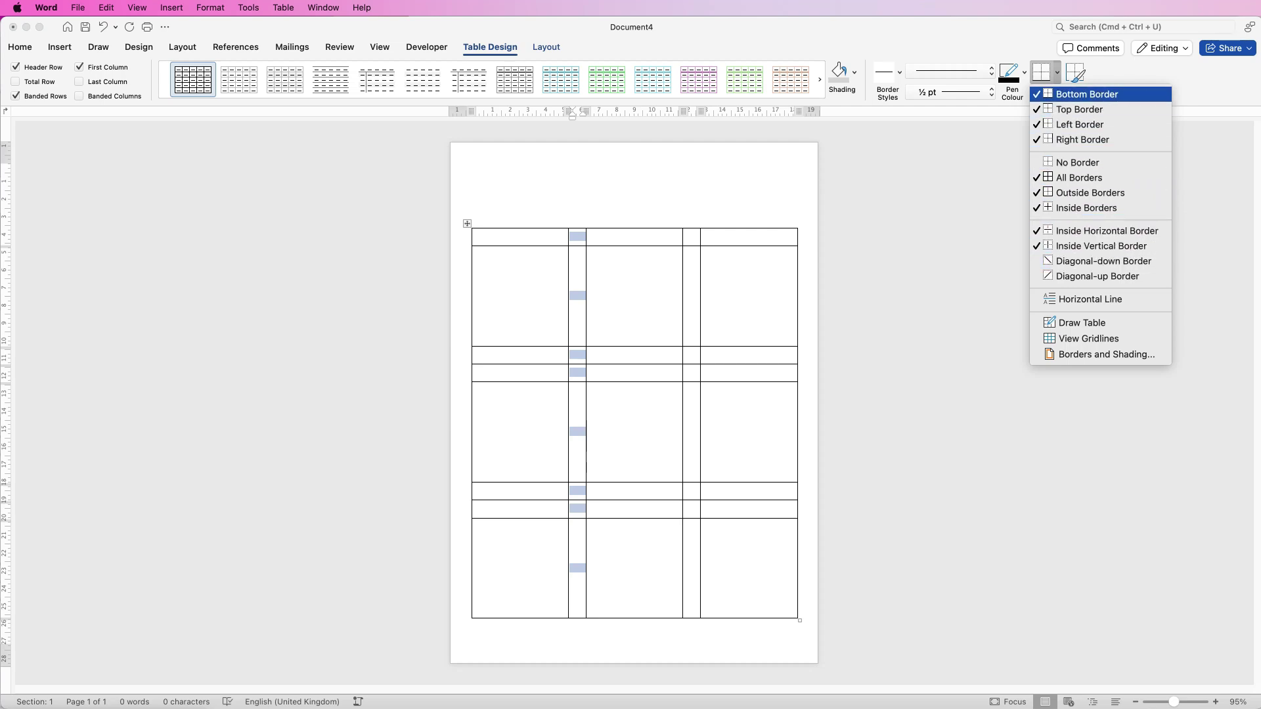
pyautogui.click(1087, 94)
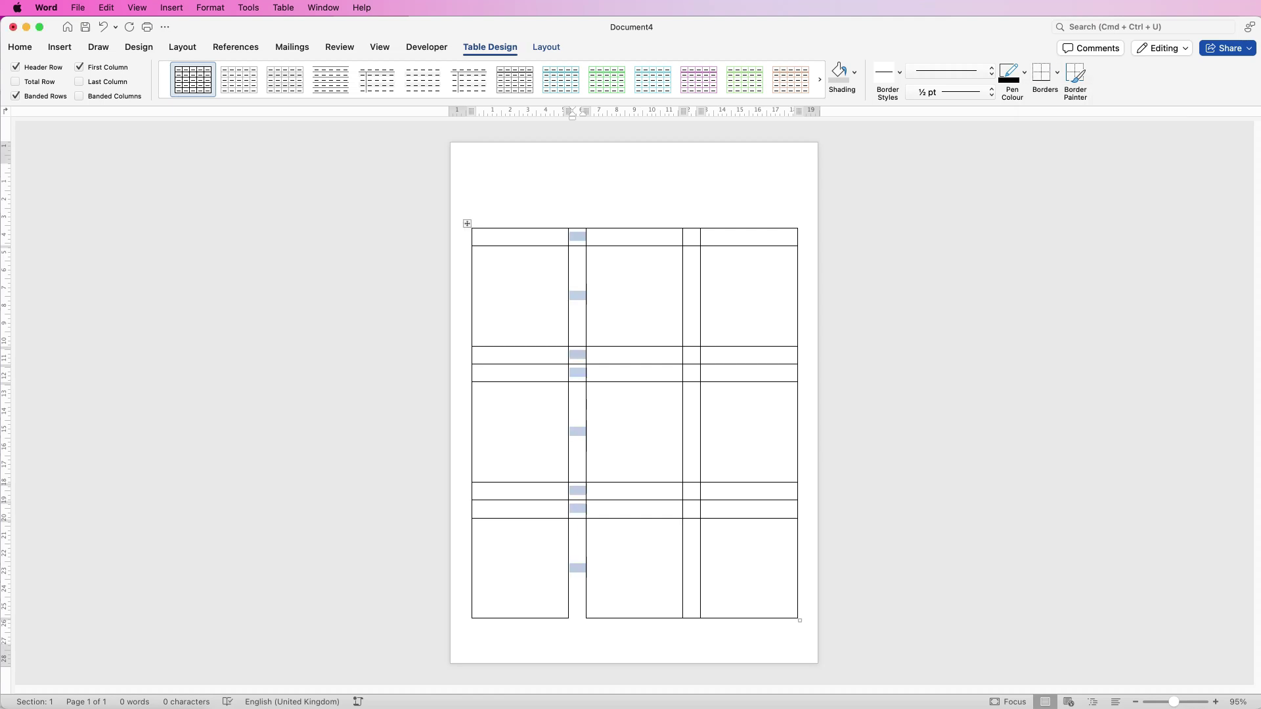
pyautogui.click(1057, 71)
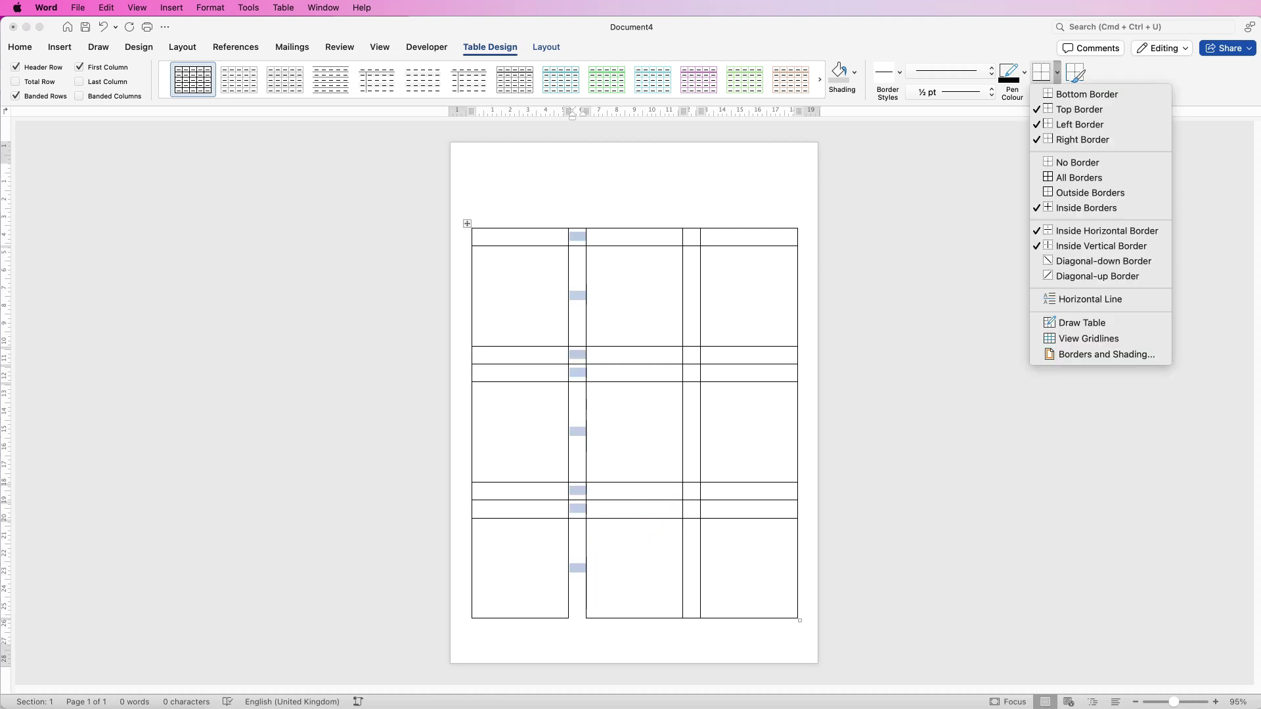
pyautogui.click(1079, 109)
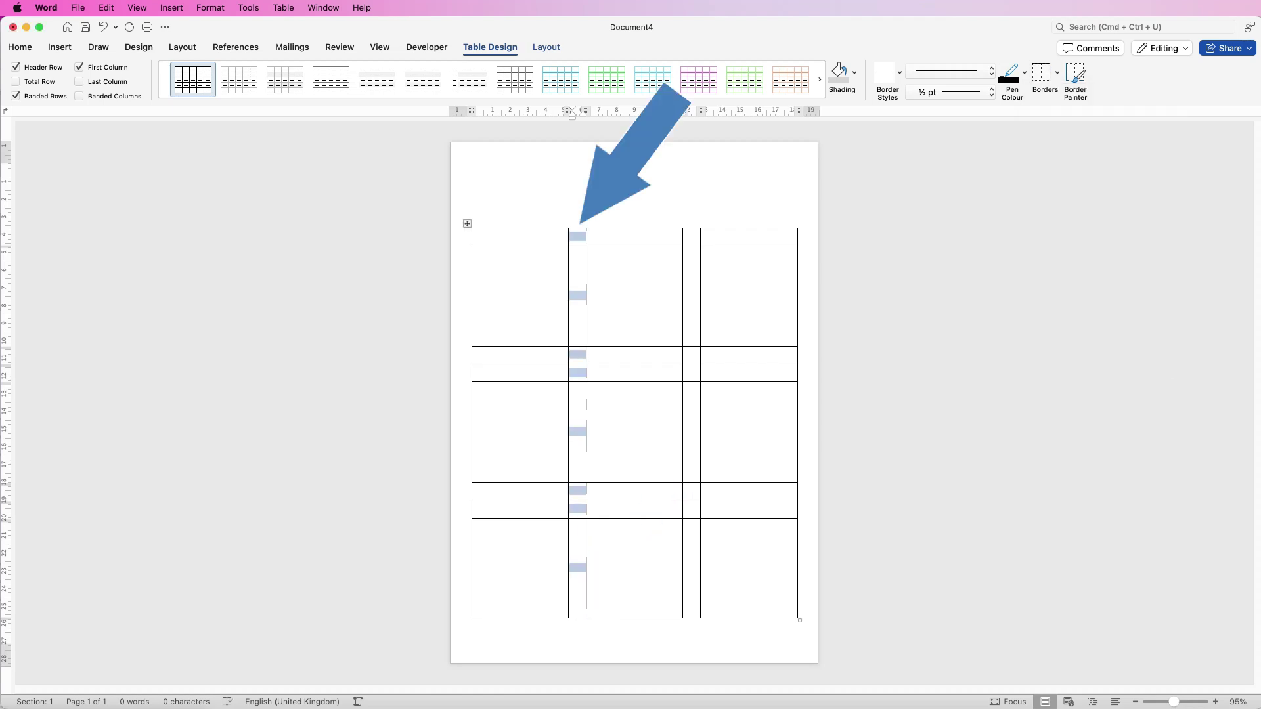
pyautogui.click(1057, 72)
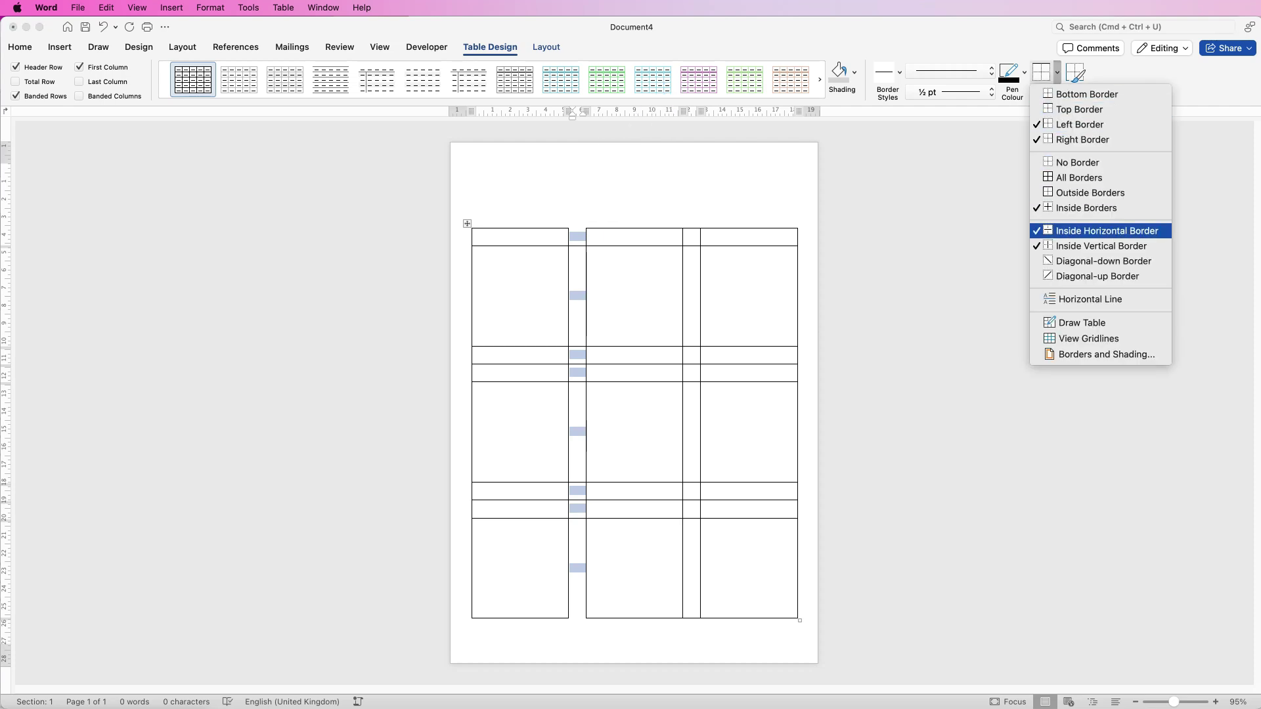
pyautogui.click(1106, 230)
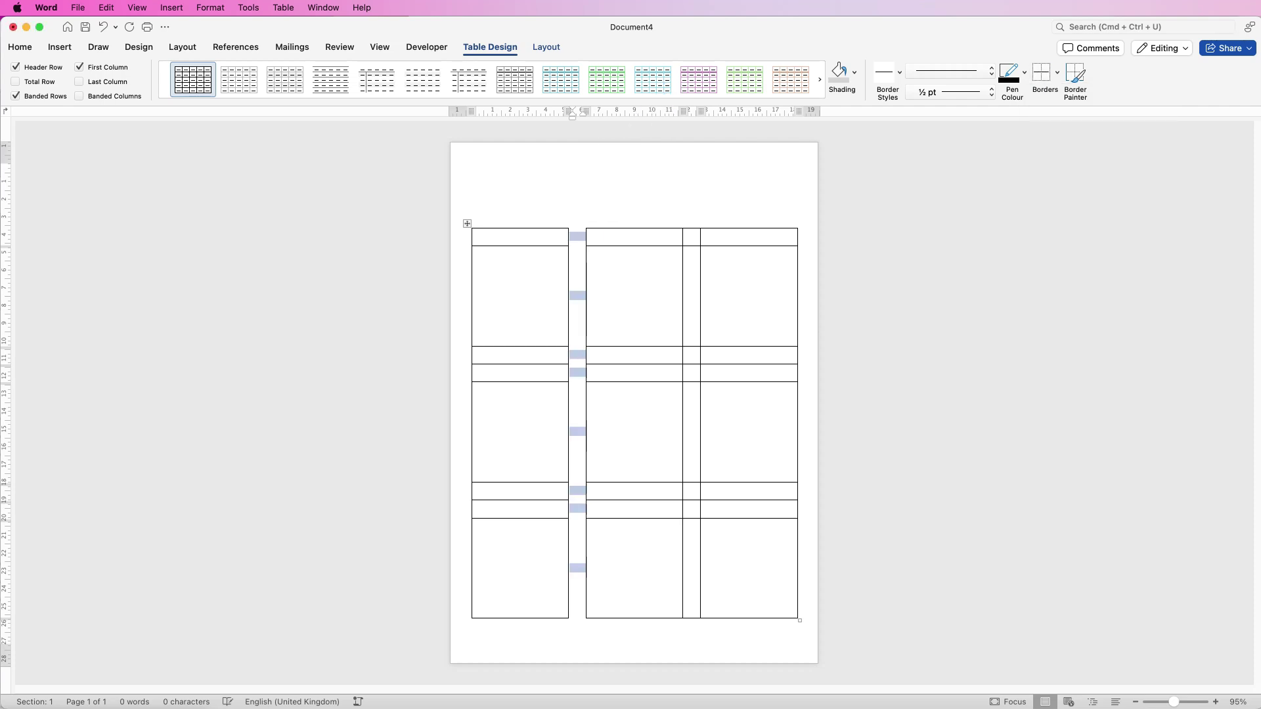
# Remove the bottom and top borders from the table's second narrow spacer column
pyautogui.moveTo(692, 236); pyautogui.dragTo(692, 568)
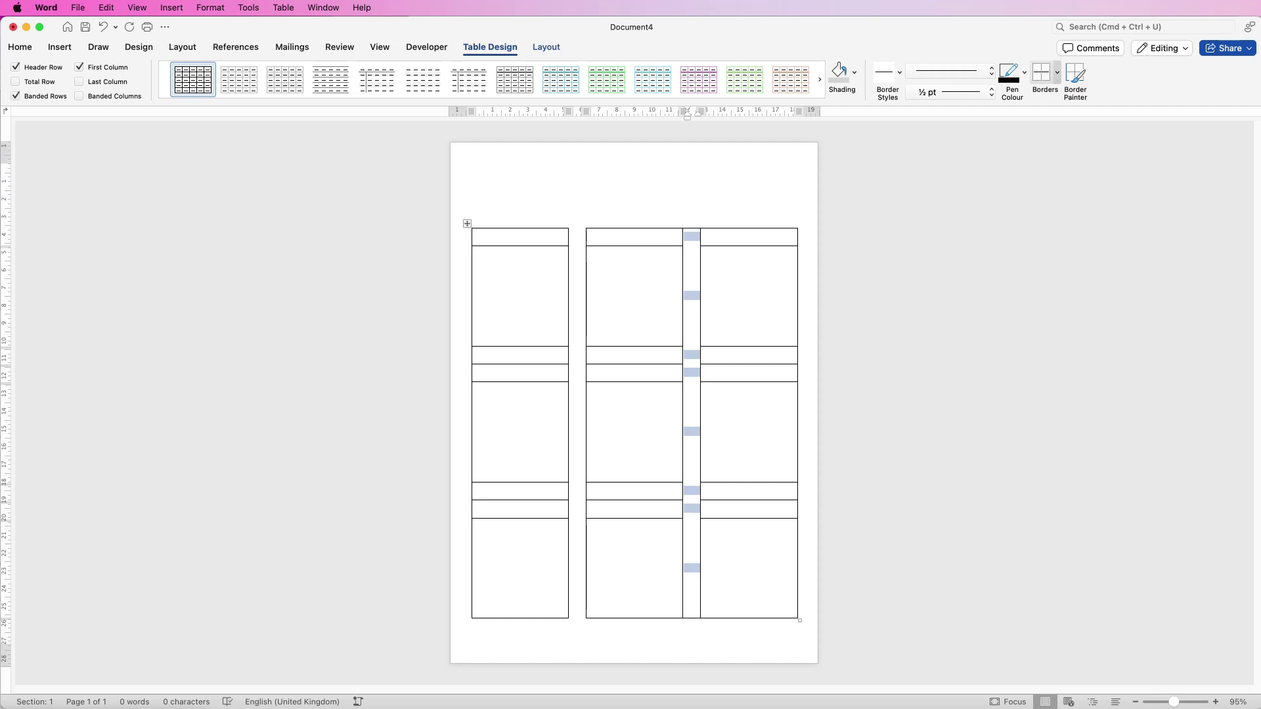
pyautogui.click(1057, 72)
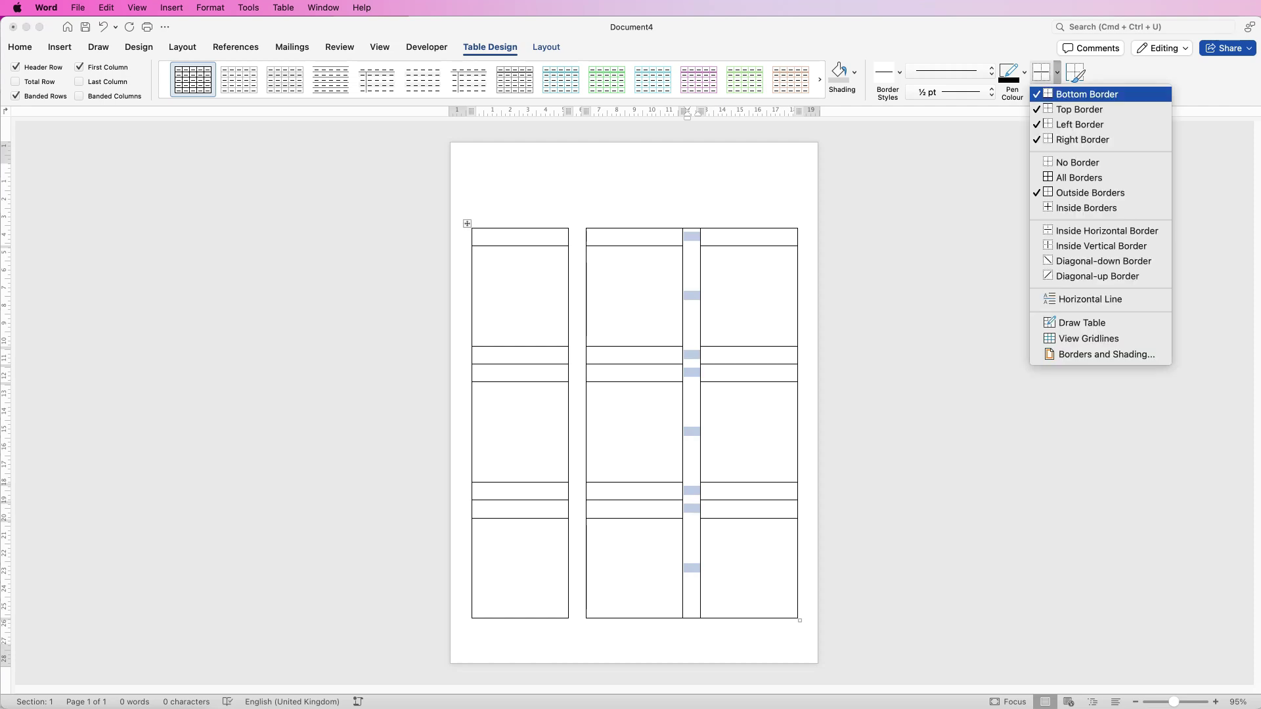
pyautogui.click(1087, 94)
pyautogui.click(1056, 72)
pyautogui.click(1079, 109)
# Remove the left, right and inside vertical borders from the two spacer rows between the box rows
pyautogui.click(635, 355)
pyautogui.moveTo(506, 355); pyautogui.dragTo(748, 355)
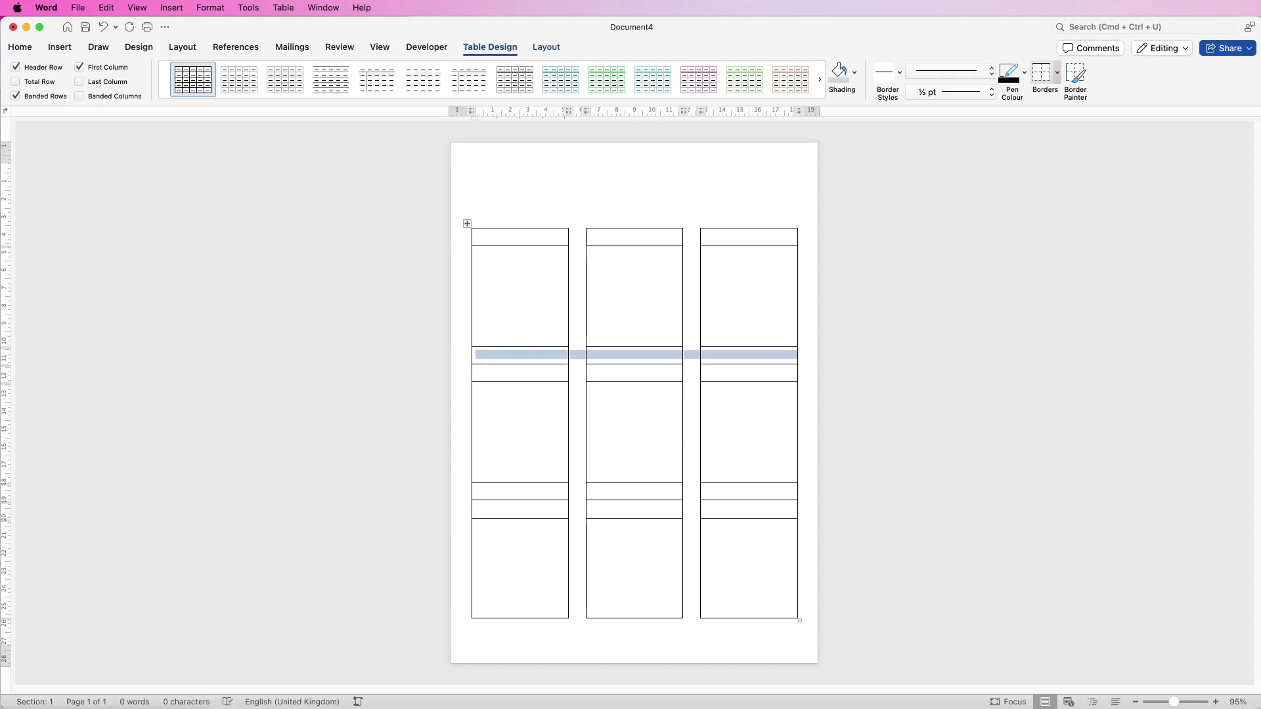
pyautogui.click(1057, 73)
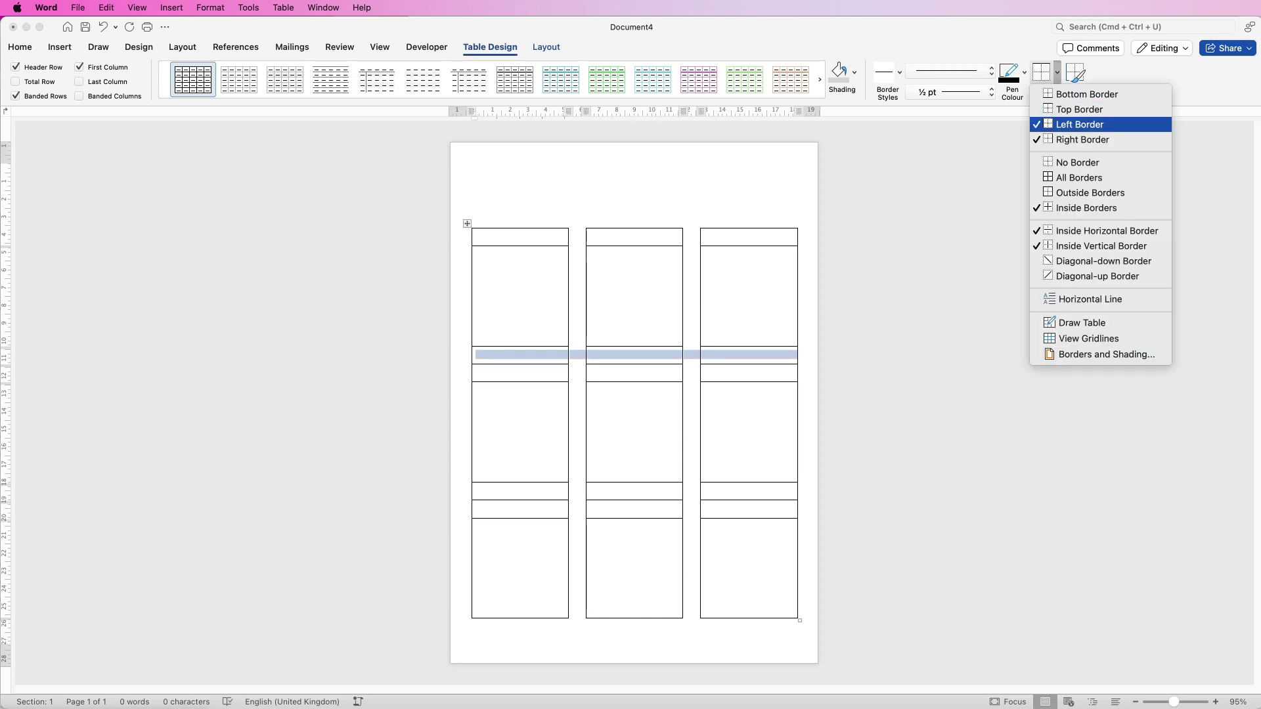
pyautogui.click(1079, 125)
pyautogui.click(1057, 72)
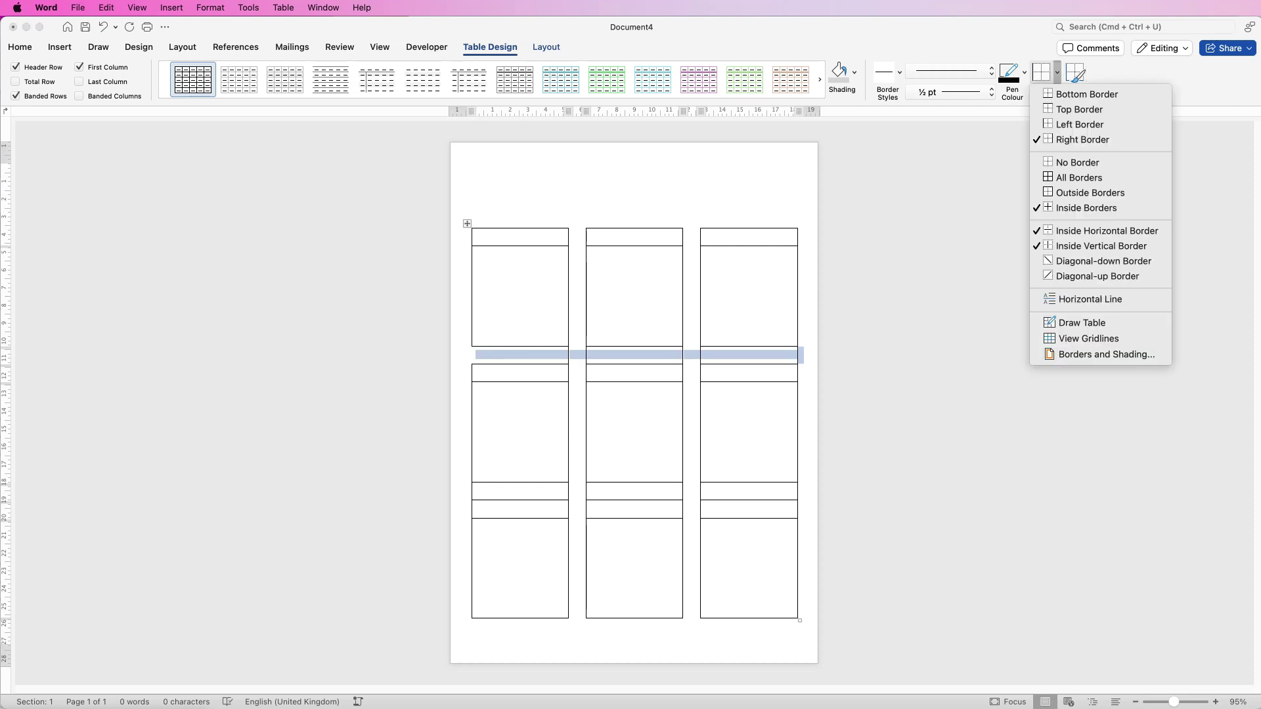
pyautogui.click(1082, 139)
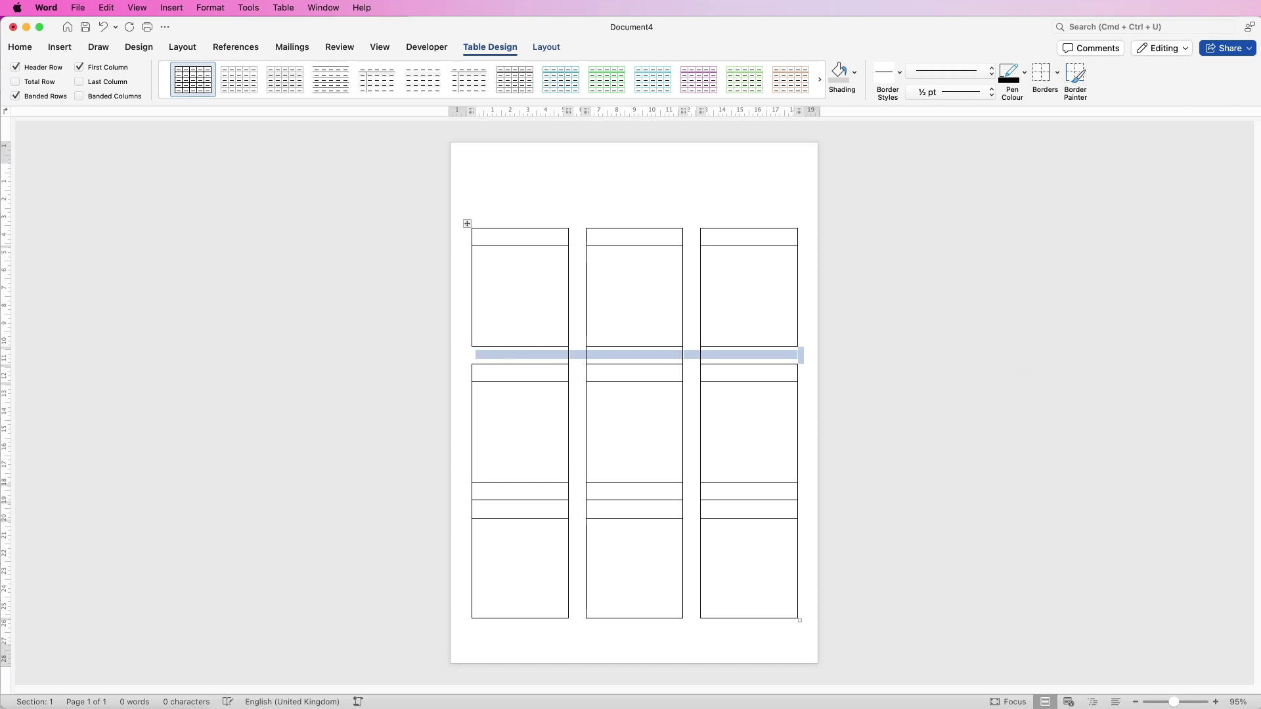
pyautogui.click(1058, 72)
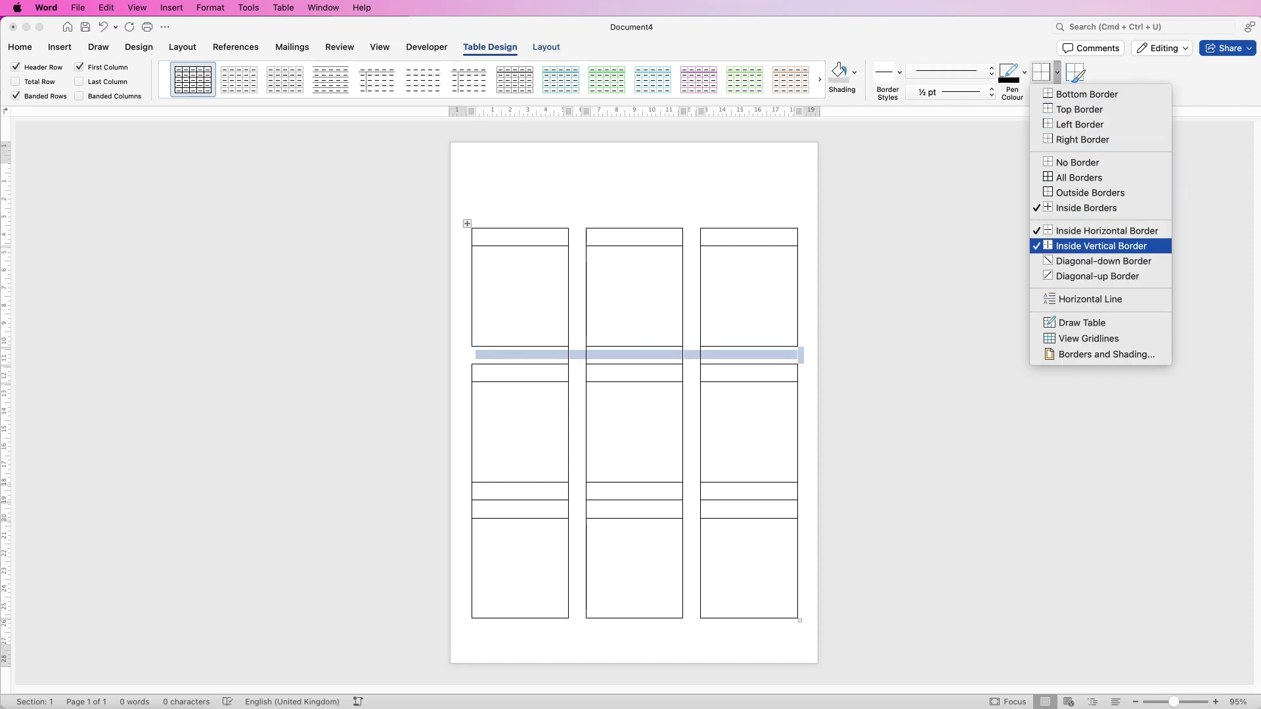
pyautogui.click(1101, 245)
pyautogui.moveTo(477, 490); pyautogui.dragTo(802, 489)
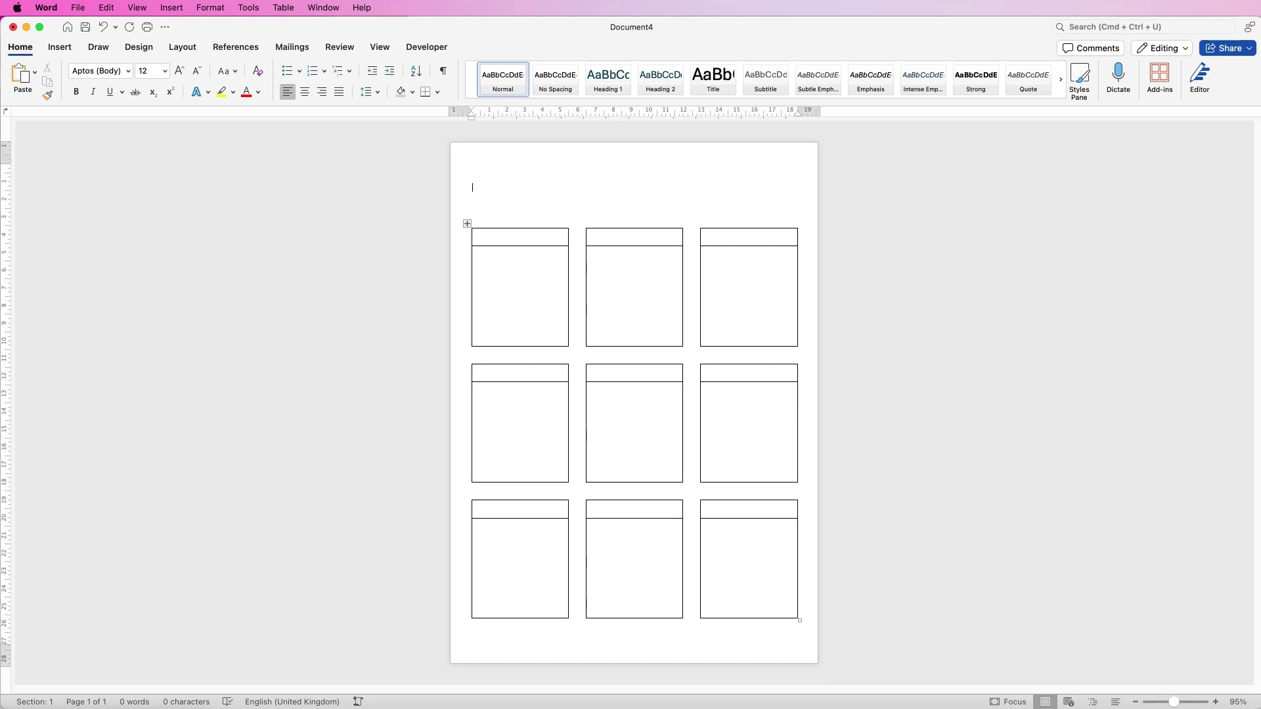
# Enter the headings MONDAY, TUESDAY and WEDNESDAY above the three boxes of the first row
pyautogui.write('MONDAY')
pyautogui.click(634, 237)
pyautogui.write('TUESDAY')
pyautogui.click(748, 236)
pyautogui.write('WEDNESDAY')
# Enter the headings THURSDAY, FRIDAY and SATURDAY above the three boxes of the middle row
pyautogui.click(520, 372)
pyautogui.write('THURSDAY')
pyautogui.click(635, 372)
pyautogui.write('FRIDAY')
pyautogui.click(749, 372)
pyautogui.write('SATURDAY')
# Enter the headings SUNDAY, TO DO and NOTES above the three boxes of the last row
pyautogui.click(521, 509)
pyautogui.write('SUNDAY')
pyautogui.click(635, 509)
pyautogui.write('TO DOS')
# Draw a text box about 16.5 cm wide and 3.2 cm high above the table and enter "Weekly Planner" in it
pyautogui.click(689, 189)
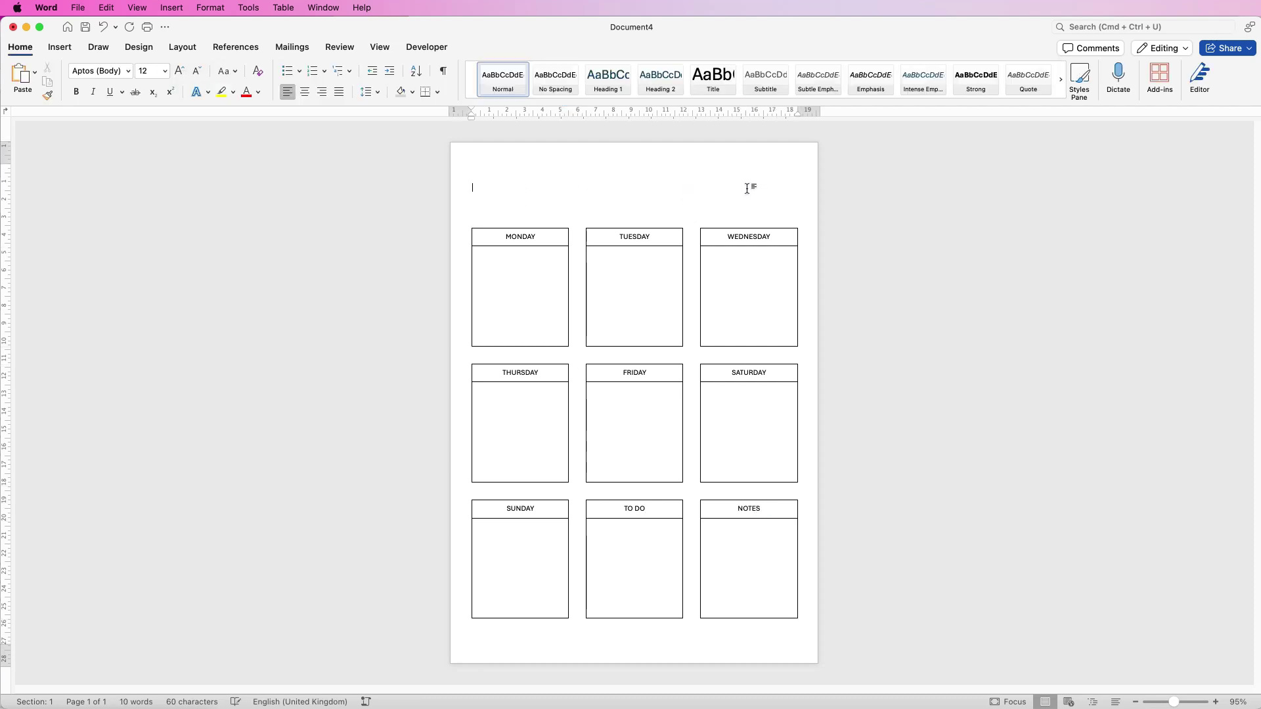
pyautogui.click(59, 48)
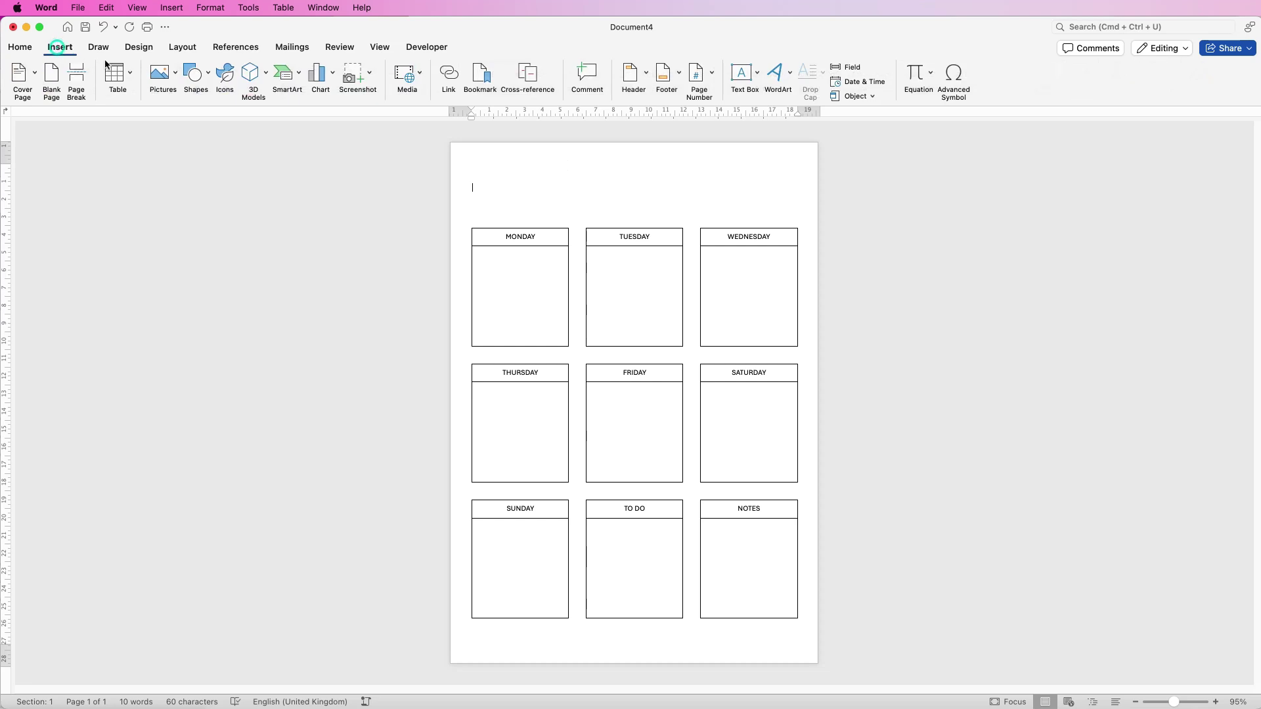
pyautogui.click(757, 73)
pyautogui.click(772, 94)
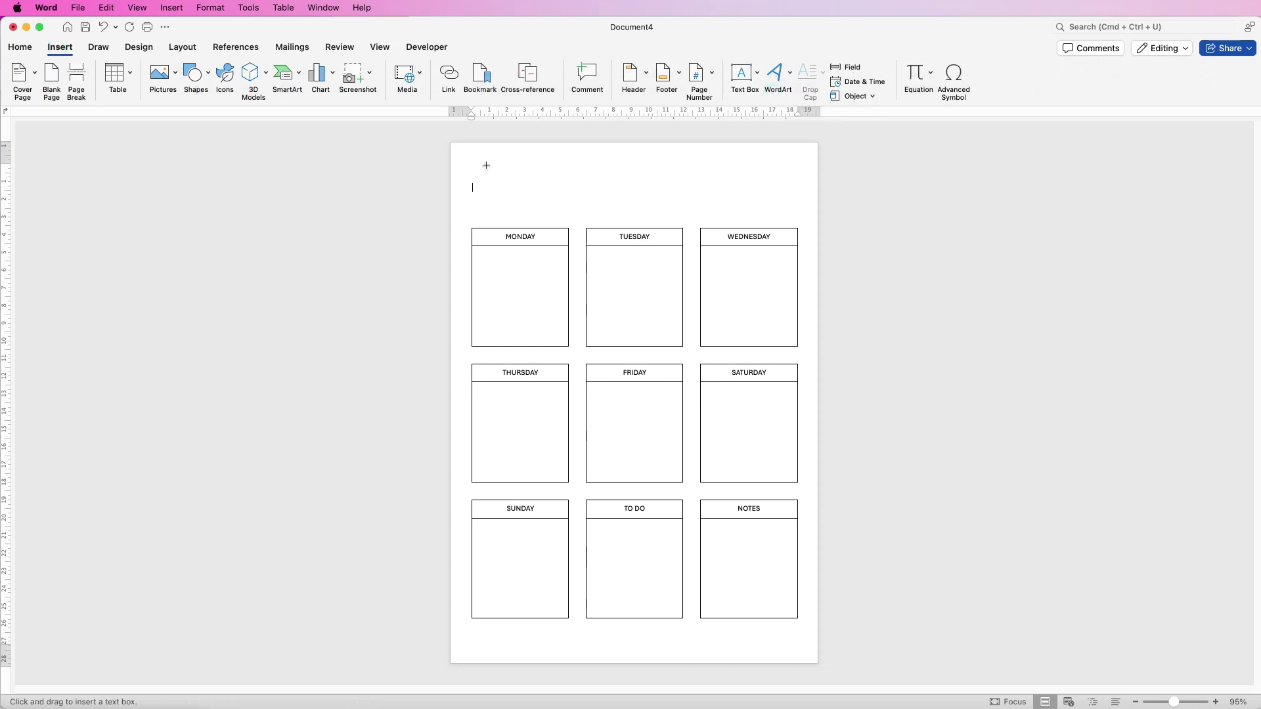
pyautogui.moveTo(486, 165)
pyautogui.mouseDown()
pyautogui.moveTo(619, 200)
pyautogui.moveTo(722, 177)
pyautogui.moveTo(769, 200)
pyautogui.mouseUp()
pyautogui.moveTo(705, 177); pyautogui.dragTo(703, 183)
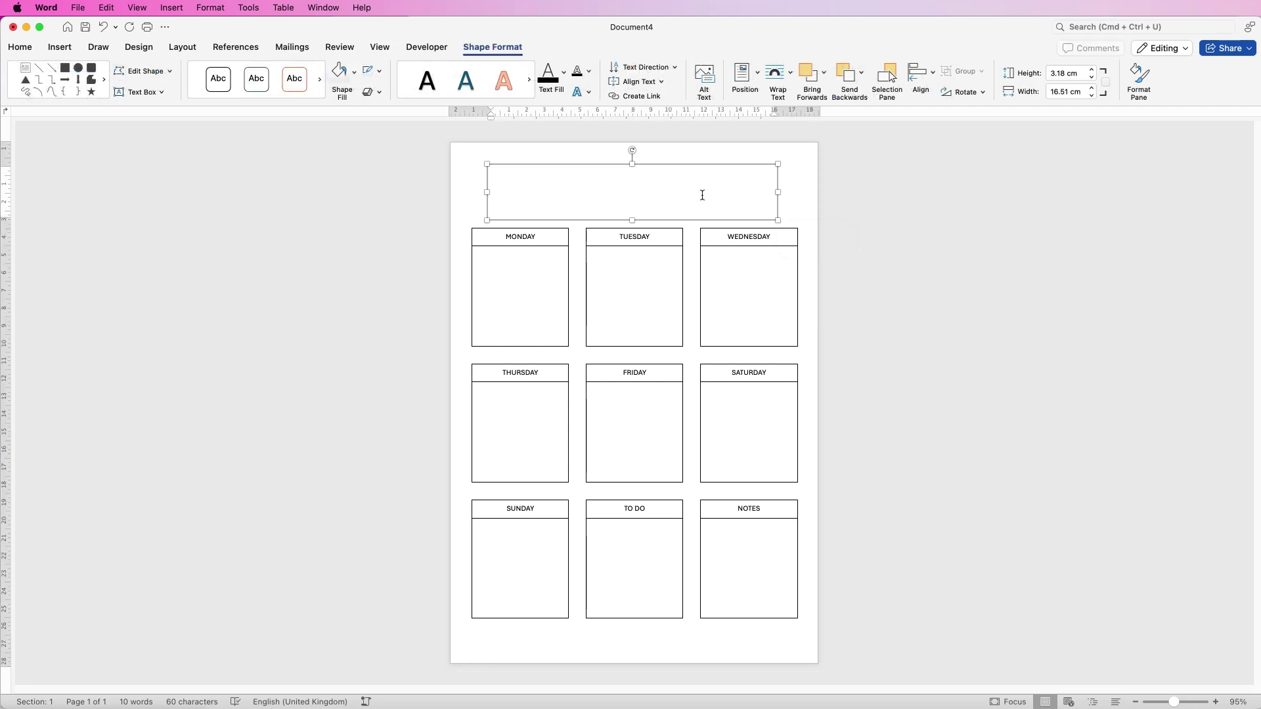
pyautogui.write('Weekly ')
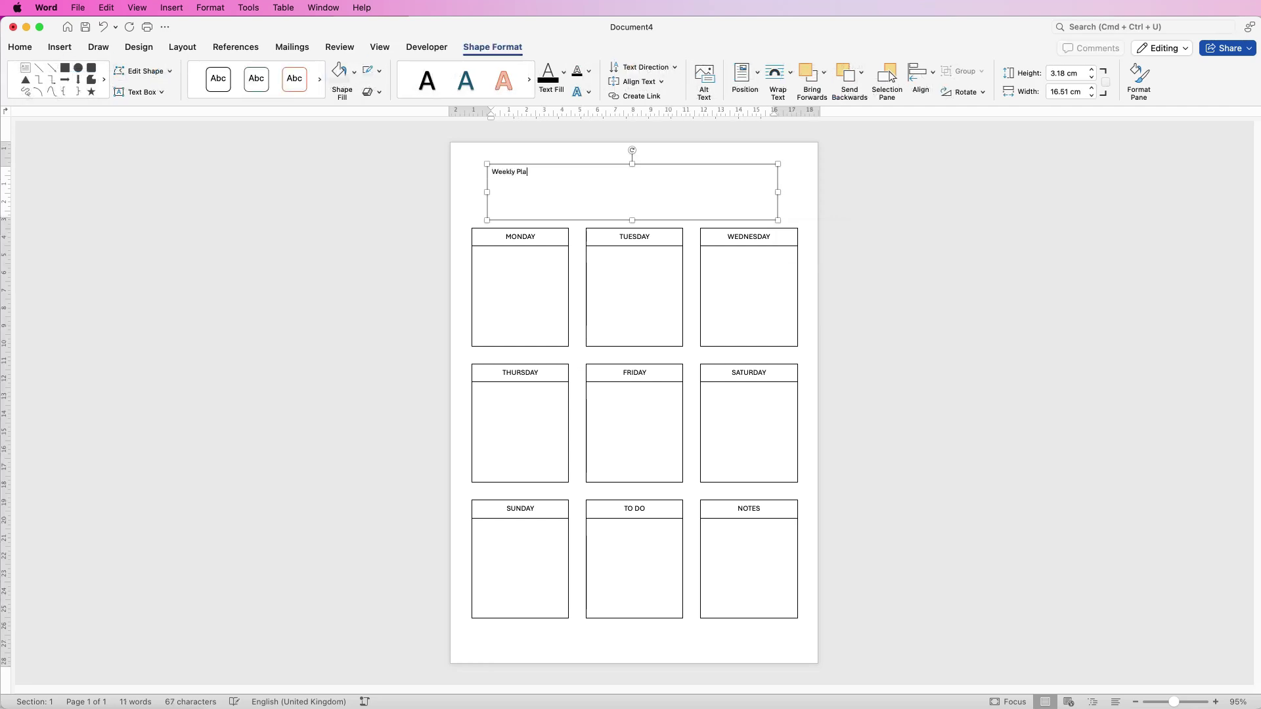
pyautogui.write('Planner')
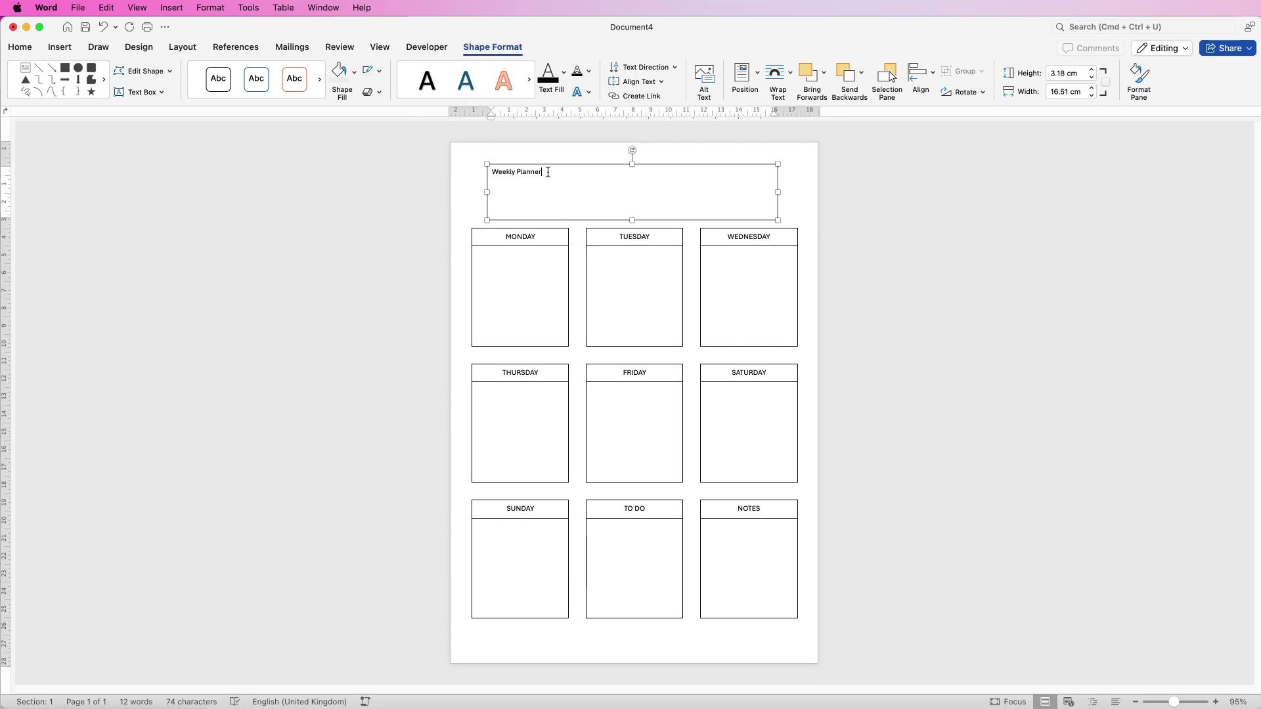
# Format the "Weekly Planner" title in the Atma font at size 48 and centre it in its text box
pyautogui.moveTo(547, 172); pyautogui.dragTo(501, 171)
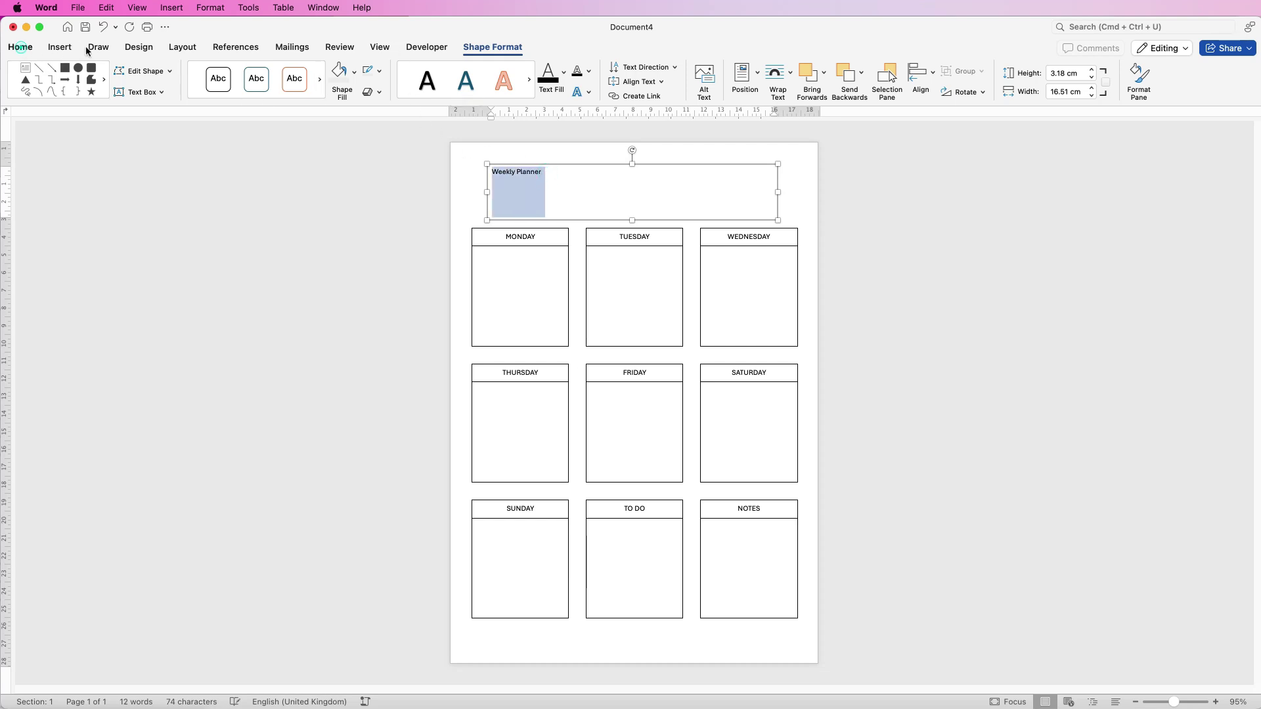
pyautogui.click(21, 47)
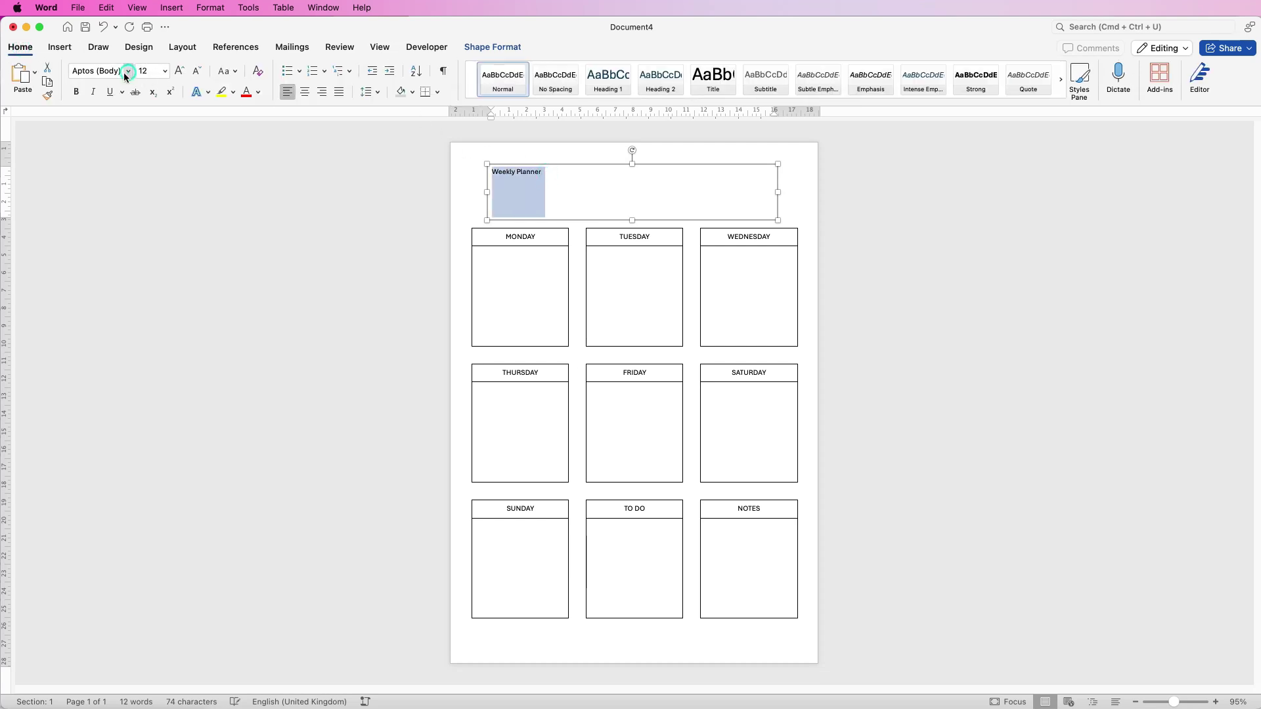
pyautogui.click(129, 72)
pyautogui.click(109, 188)
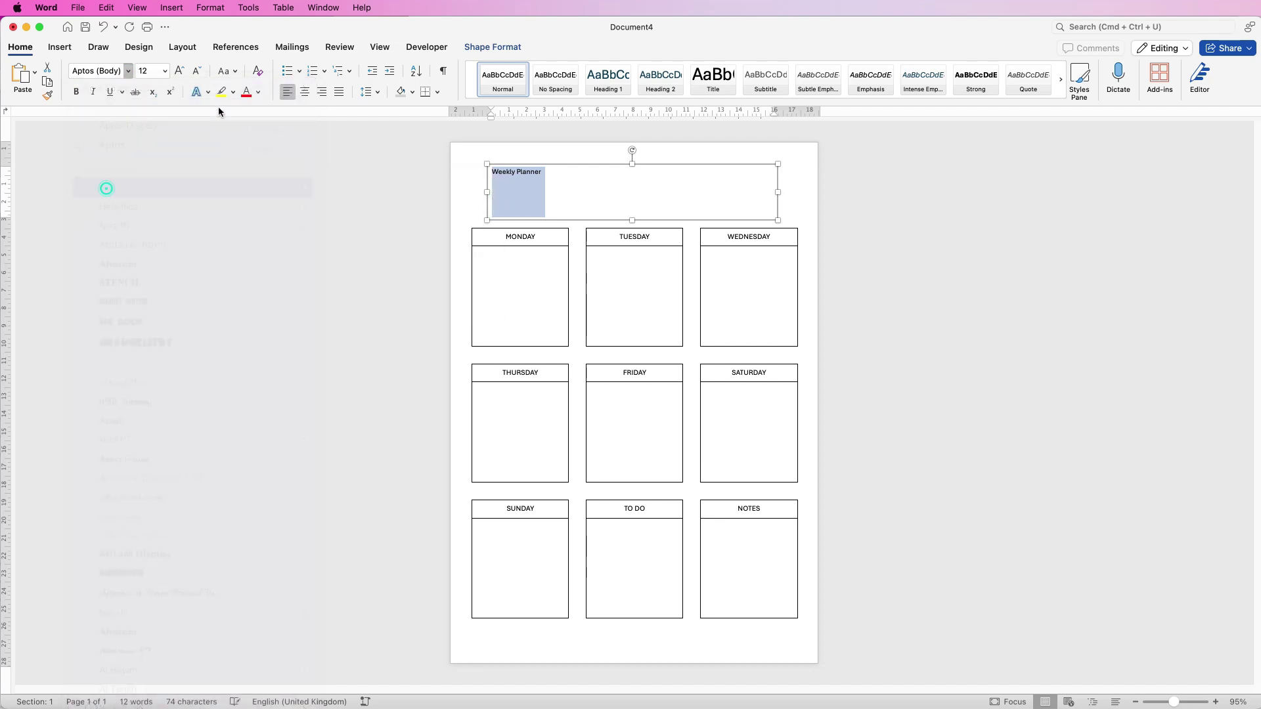
pyautogui.click(179, 72)
pyautogui.click(180, 73)
pyautogui.click(180, 72)
pyautogui.click(179, 72)
pyautogui.click(179, 72)
pyautogui.click(179, 72)
pyautogui.click(180, 72)
pyautogui.click(180, 72)
pyautogui.click(179, 73)
pyautogui.click(179, 72)
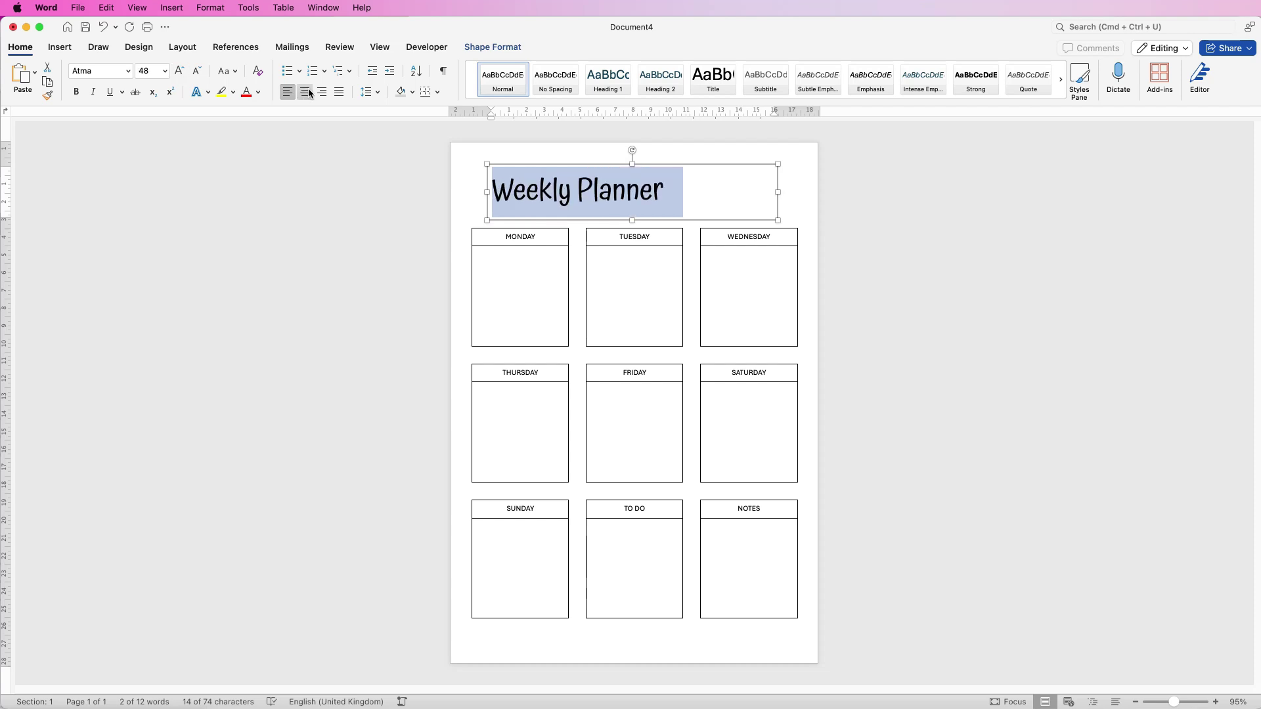
pyautogui.click(306, 93)
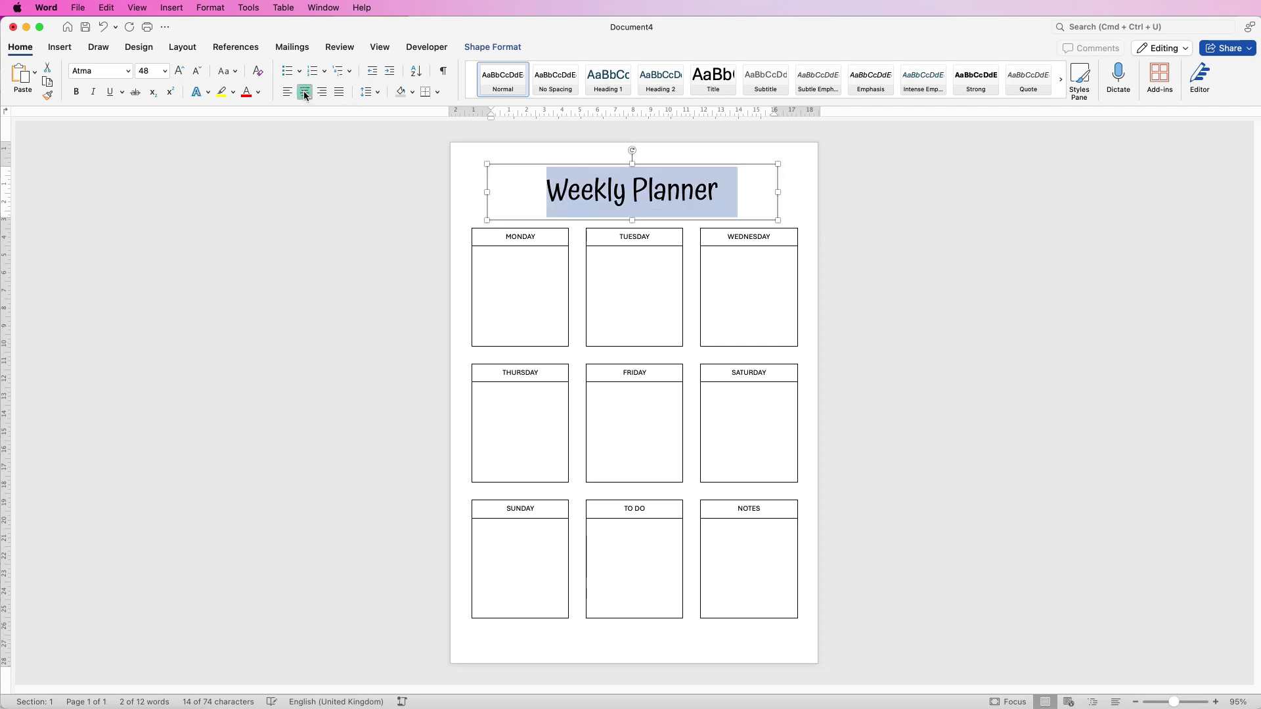
pyautogui.click(797, 182)
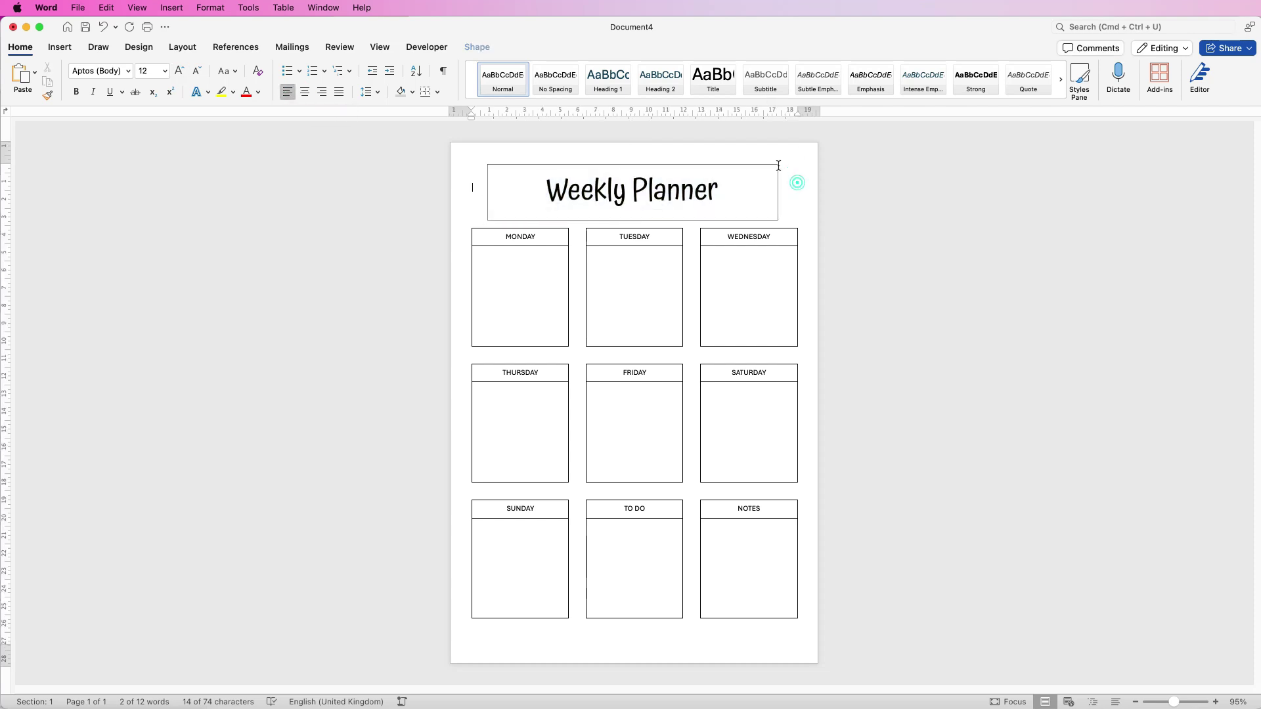
# Remove the outline of the title's text box and align the box to the horizontal centre between the margins
pyautogui.click(630, 190)
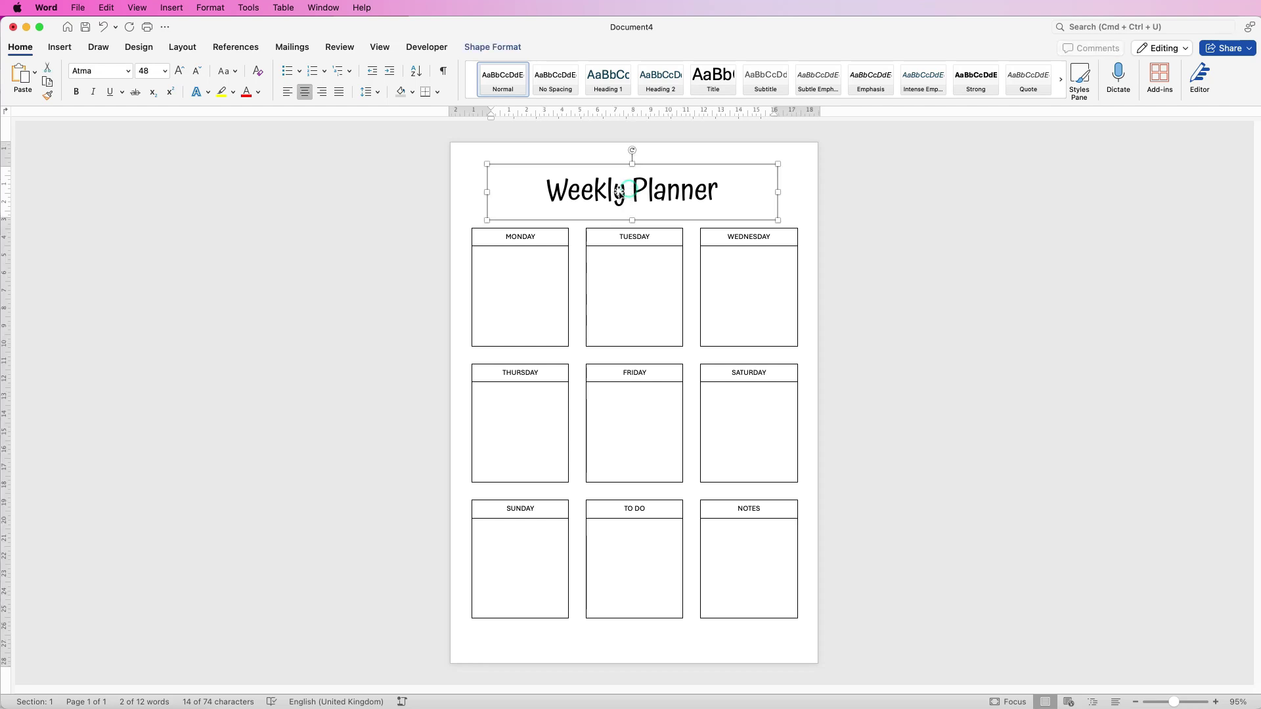
pyautogui.click(499, 47)
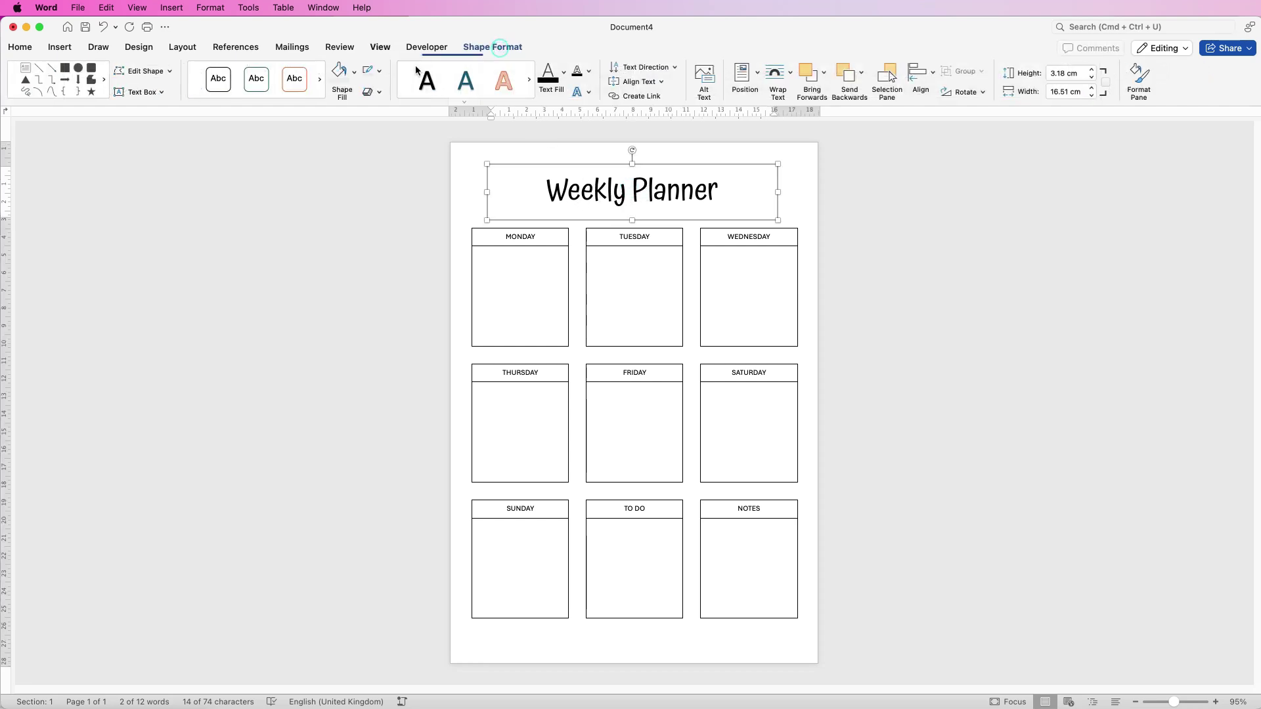
pyautogui.click(379, 71)
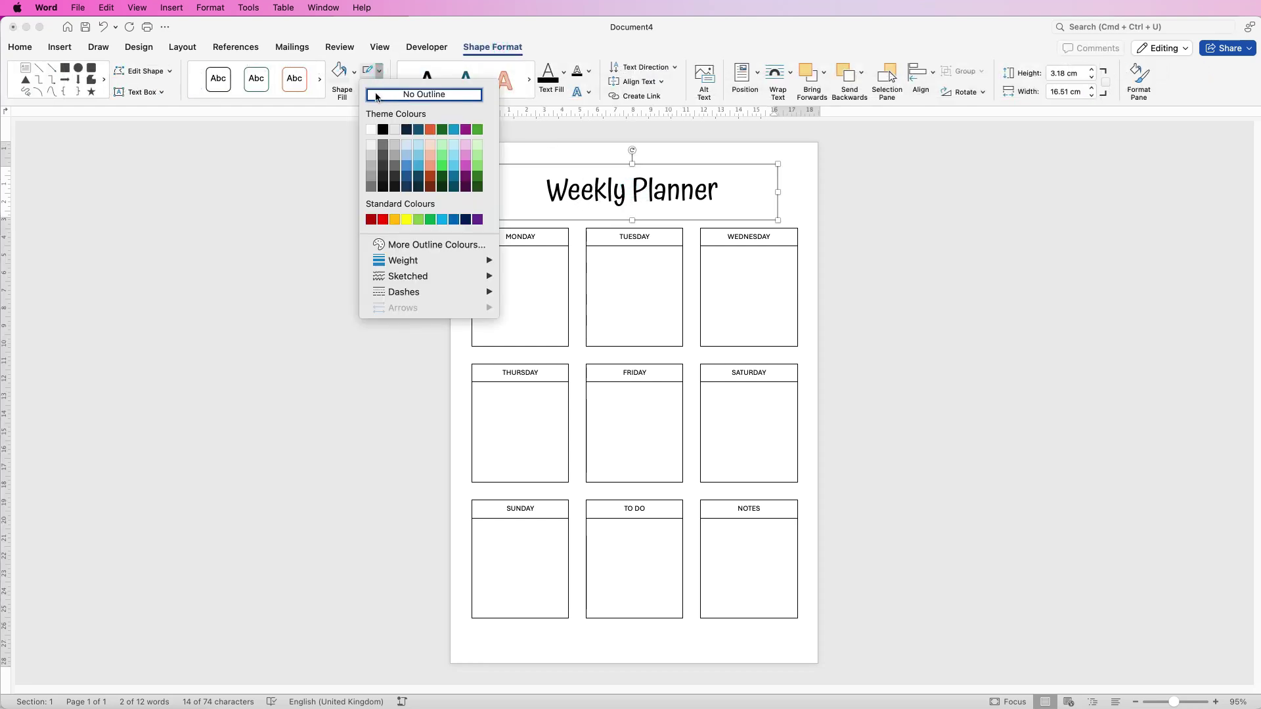
pyautogui.click(380, 97)
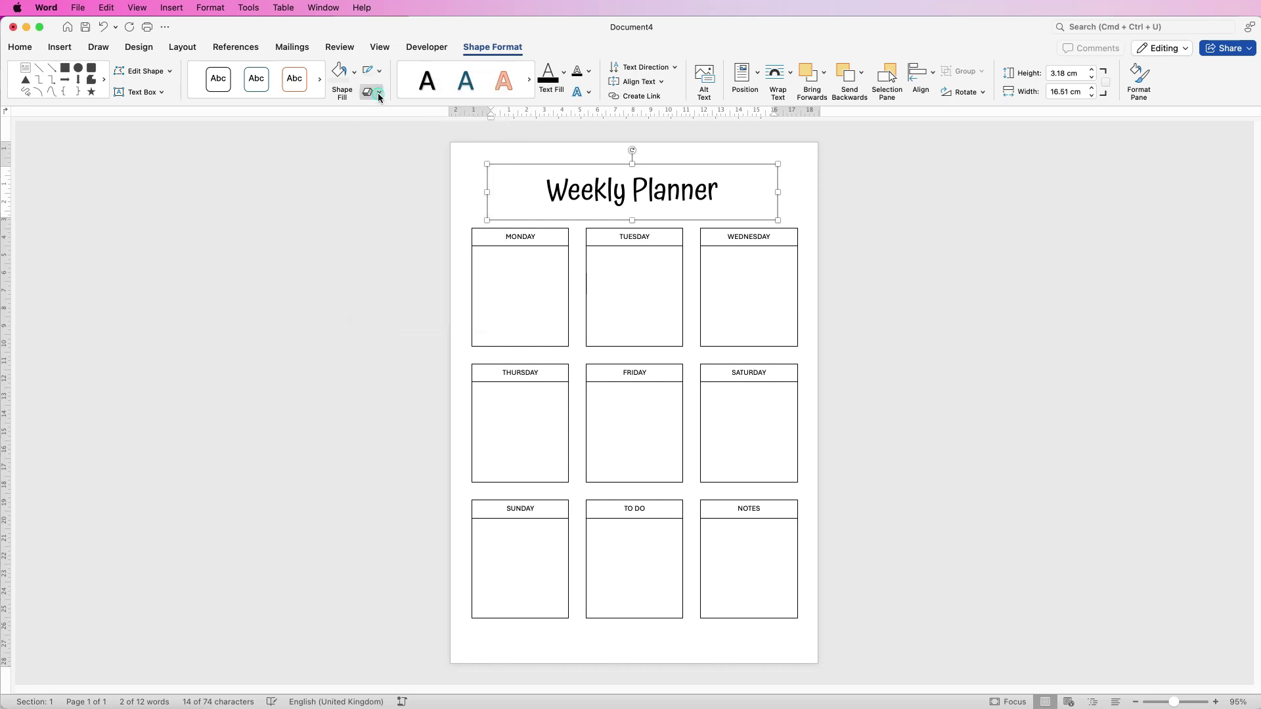
pyautogui.click(933, 78)
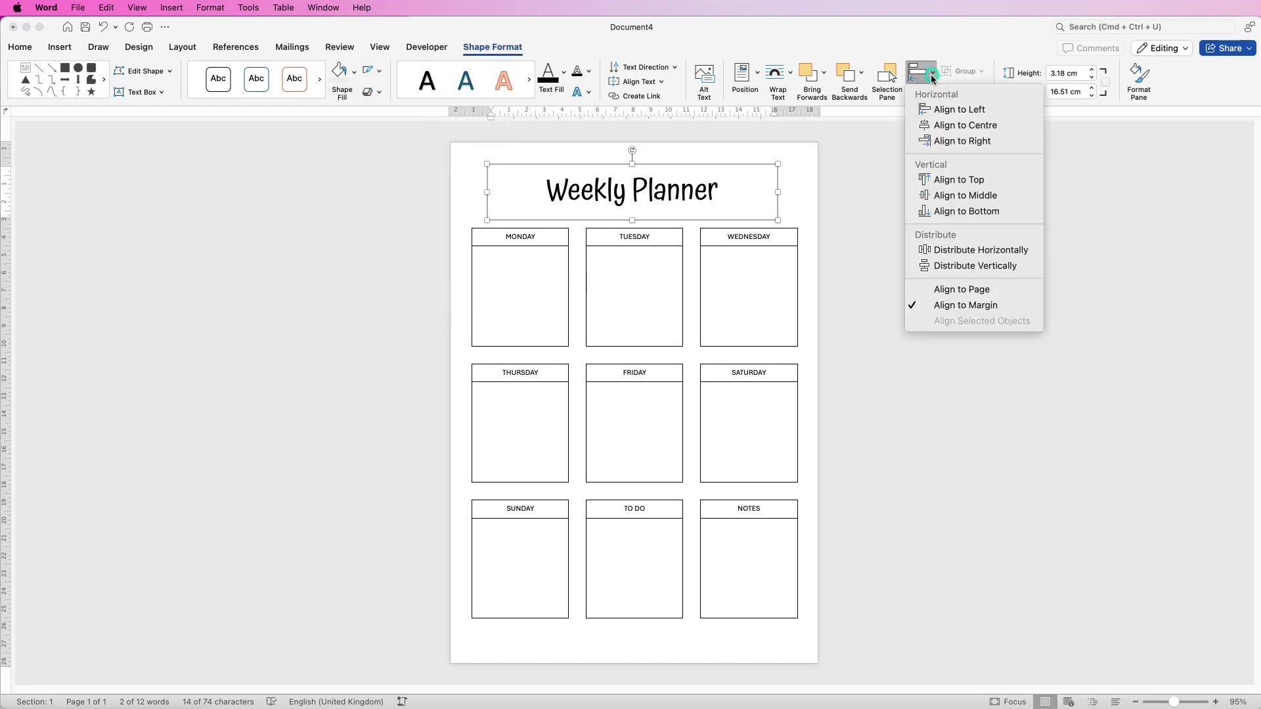
pyautogui.click(941, 125)
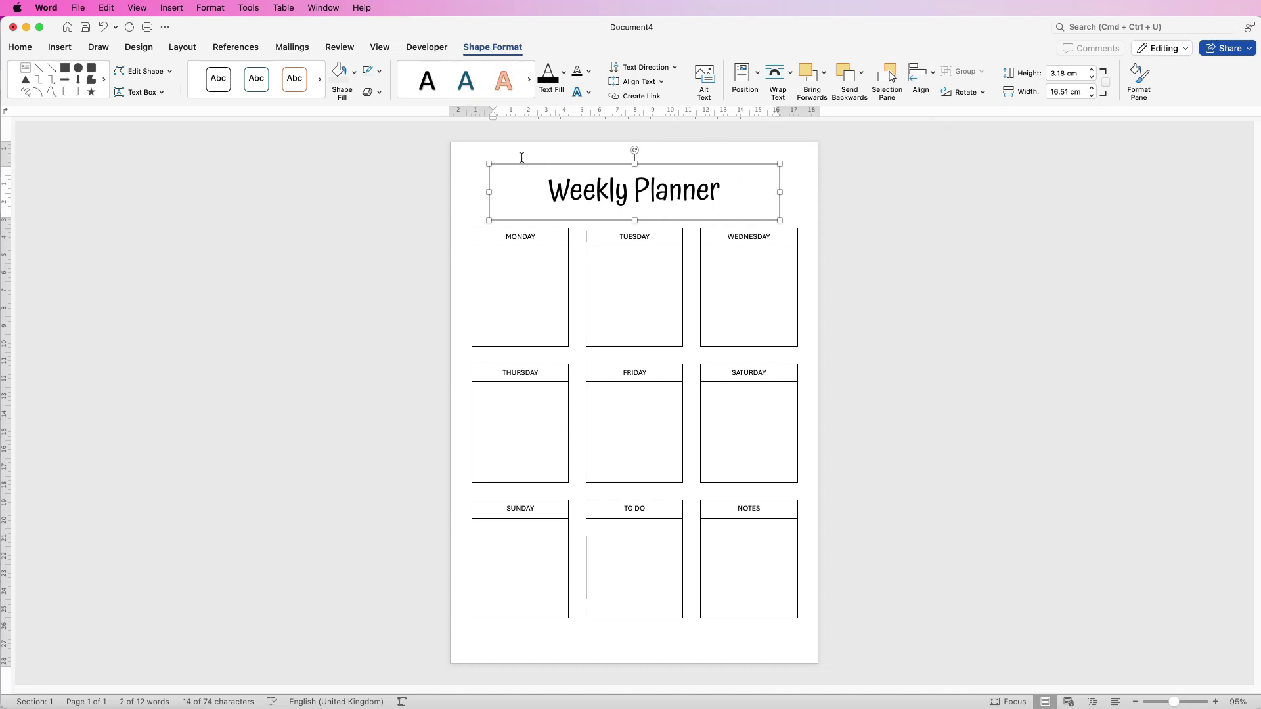
# Export the finished planner page to the Desktop as a PDF, using the option best for electronic distribution and accessibility
pyautogui.click(796, 185)
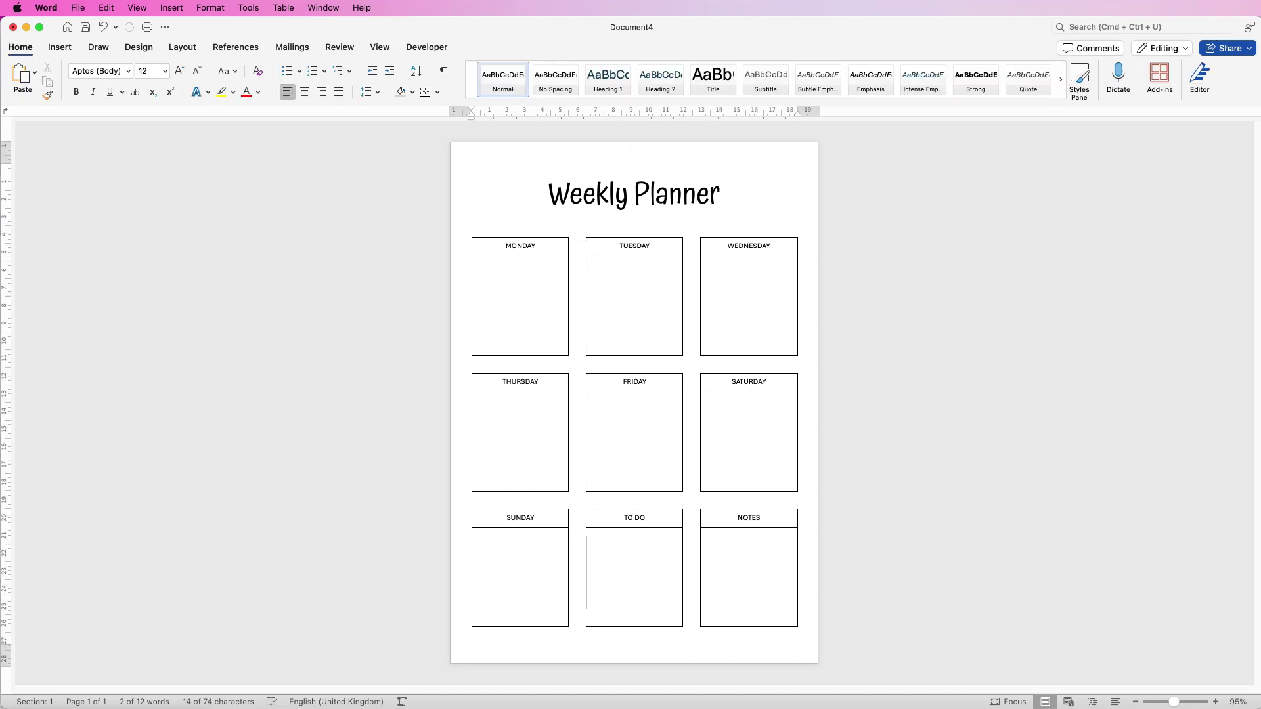
pyautogui.click(78, 8)
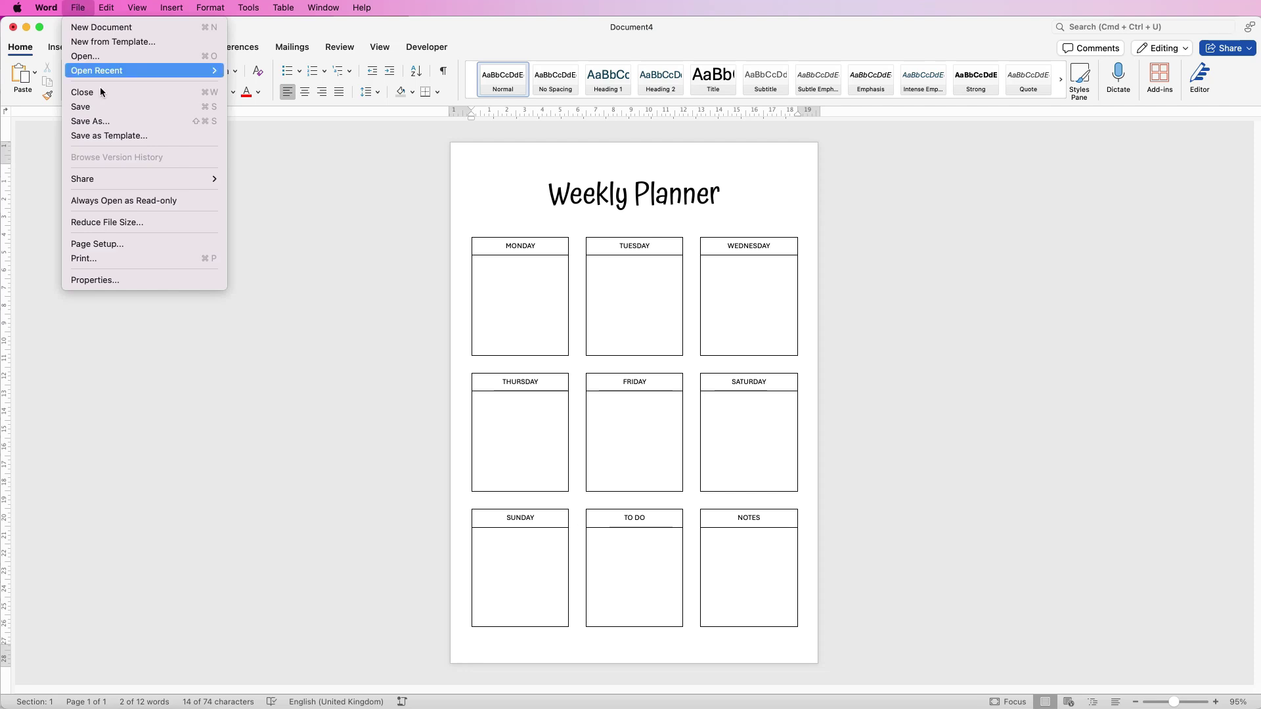
pyautogui.click(101, 121)
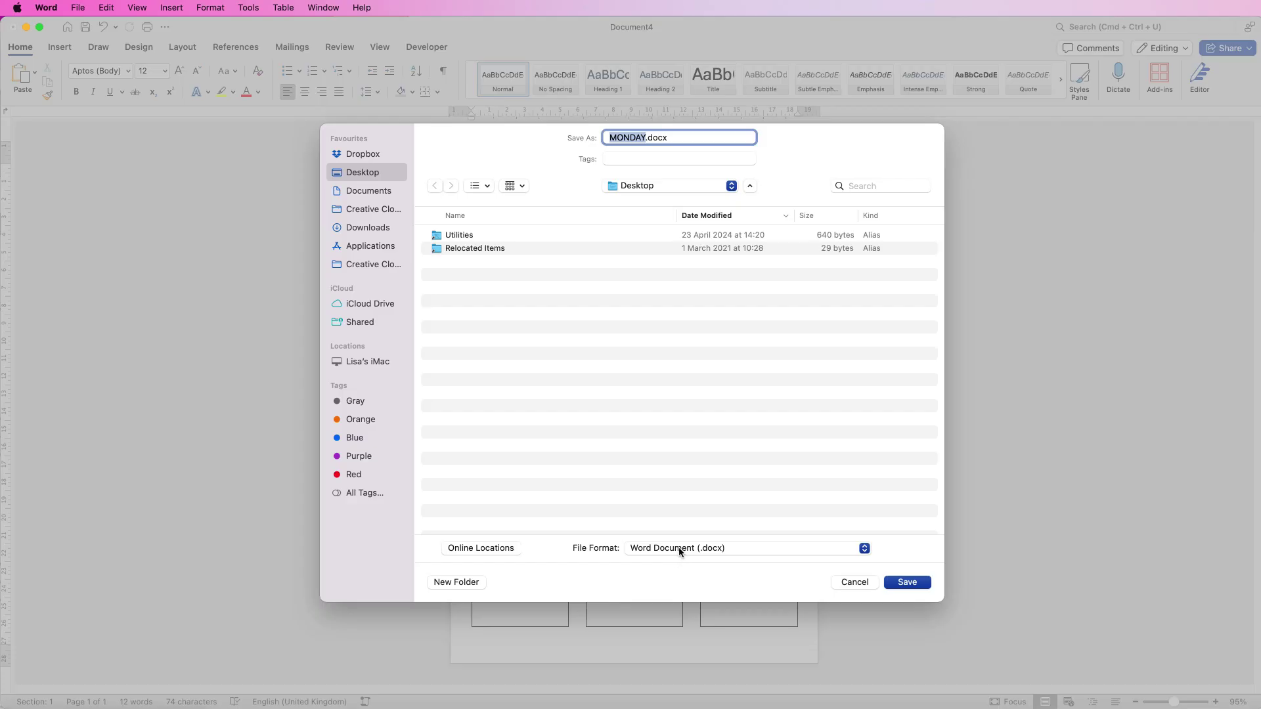
pyautogui.click(679, 551)
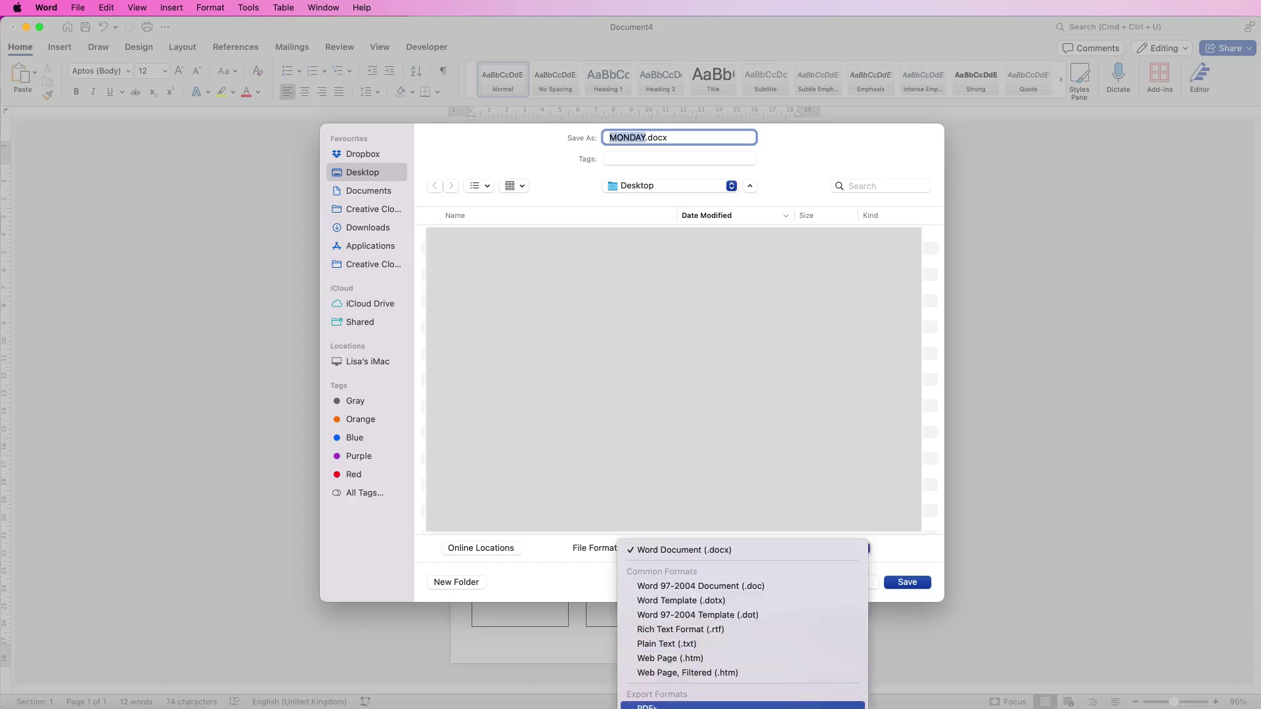
pyautogui.click(650, 707)
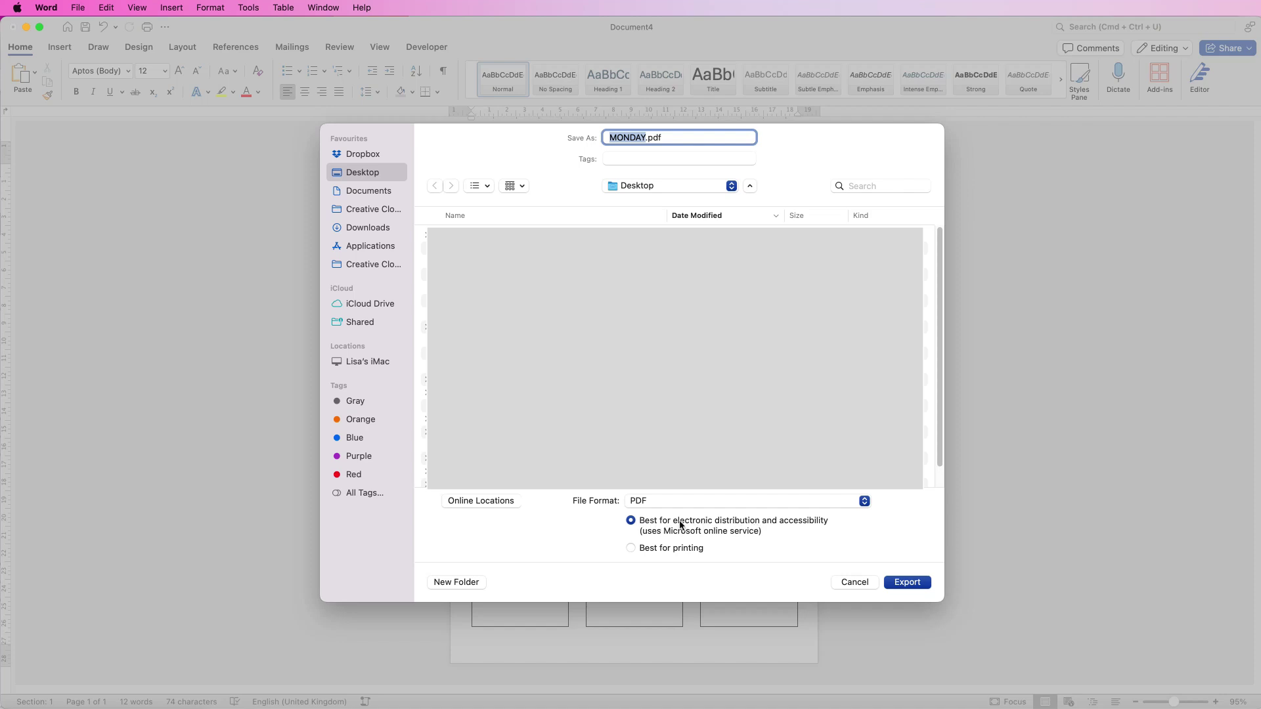
pyautogui.click(906, 584)
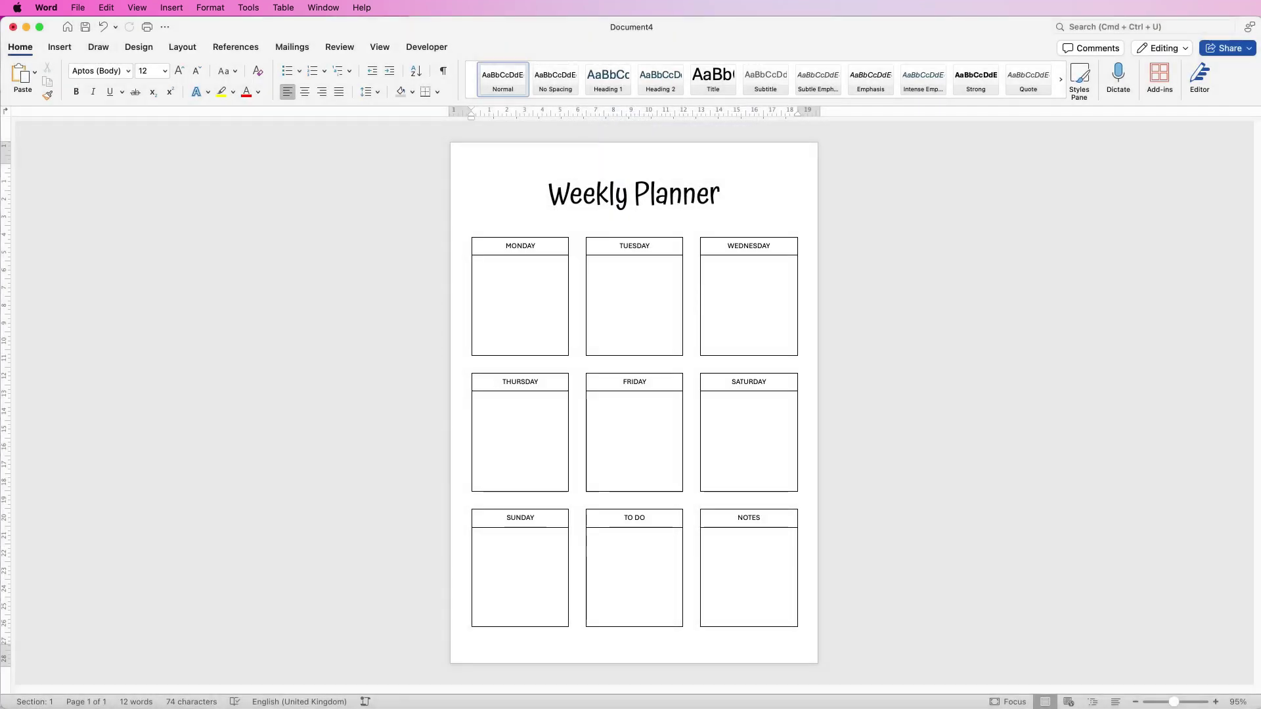
# Switch to Acrobat to review the exported planner PDF and close its window
pyautogui.press('super+Tab')
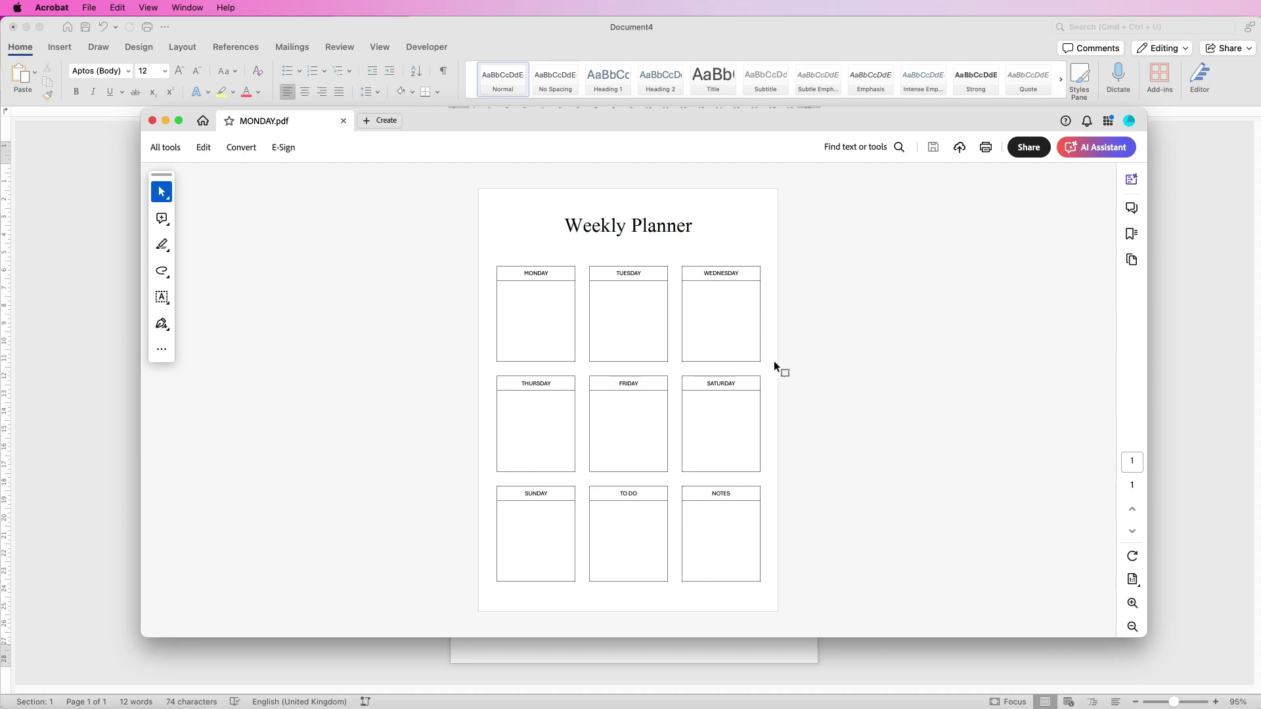
pyautogui.click(153, 121)
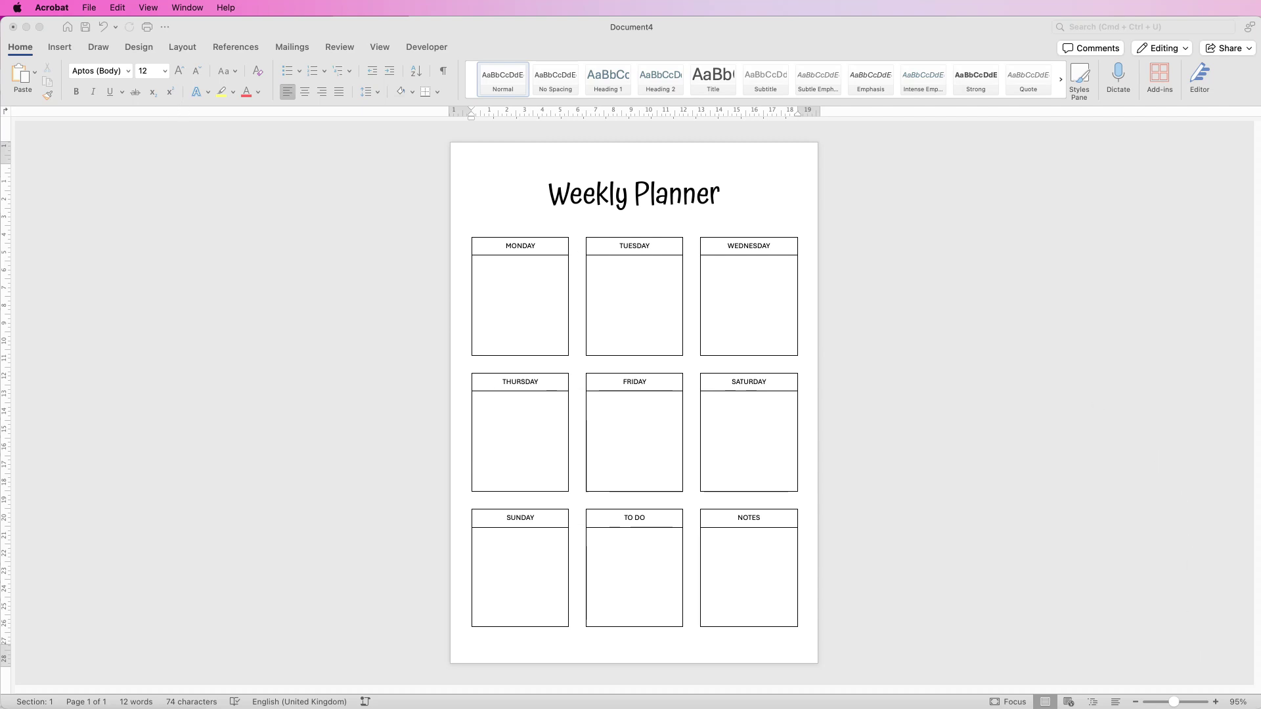
# Browse the printable planner listings on Etsy in Safari for design ideas
pyautogui.moveTo(1239, 201); pyautogui.dragTo(1239, 249)
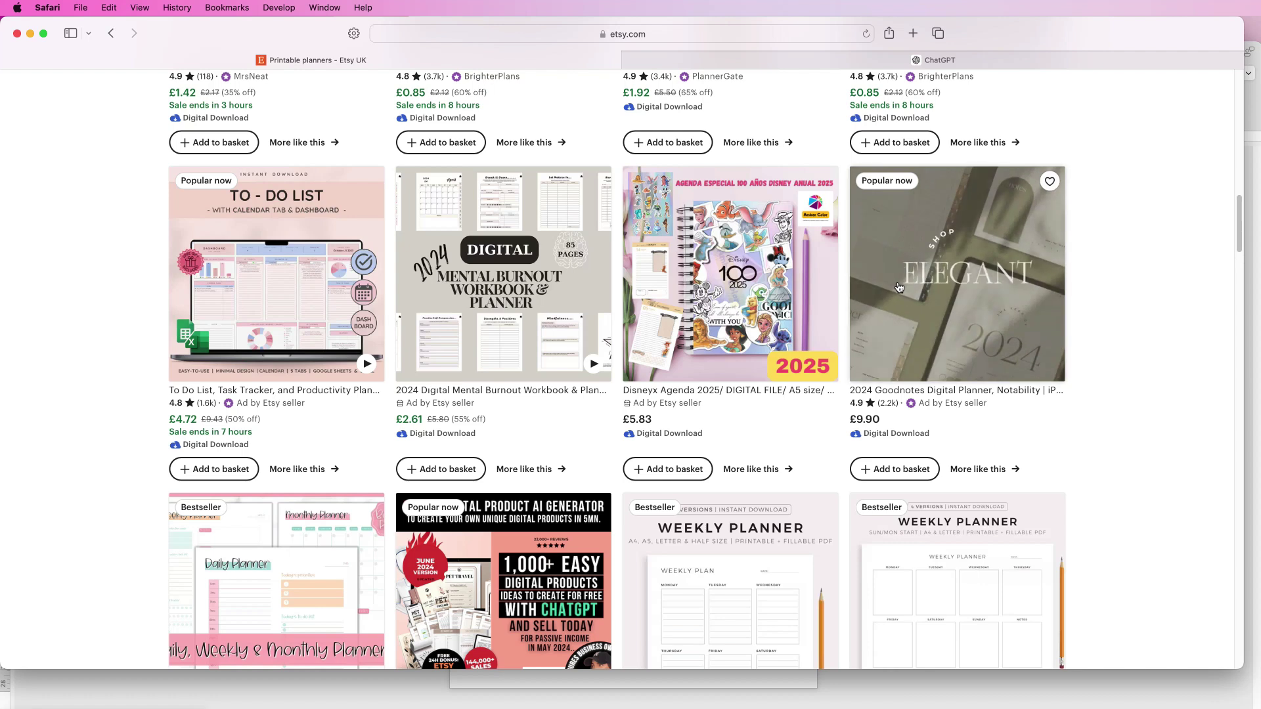
pyautogui.scroll(-5, 1232, 272)
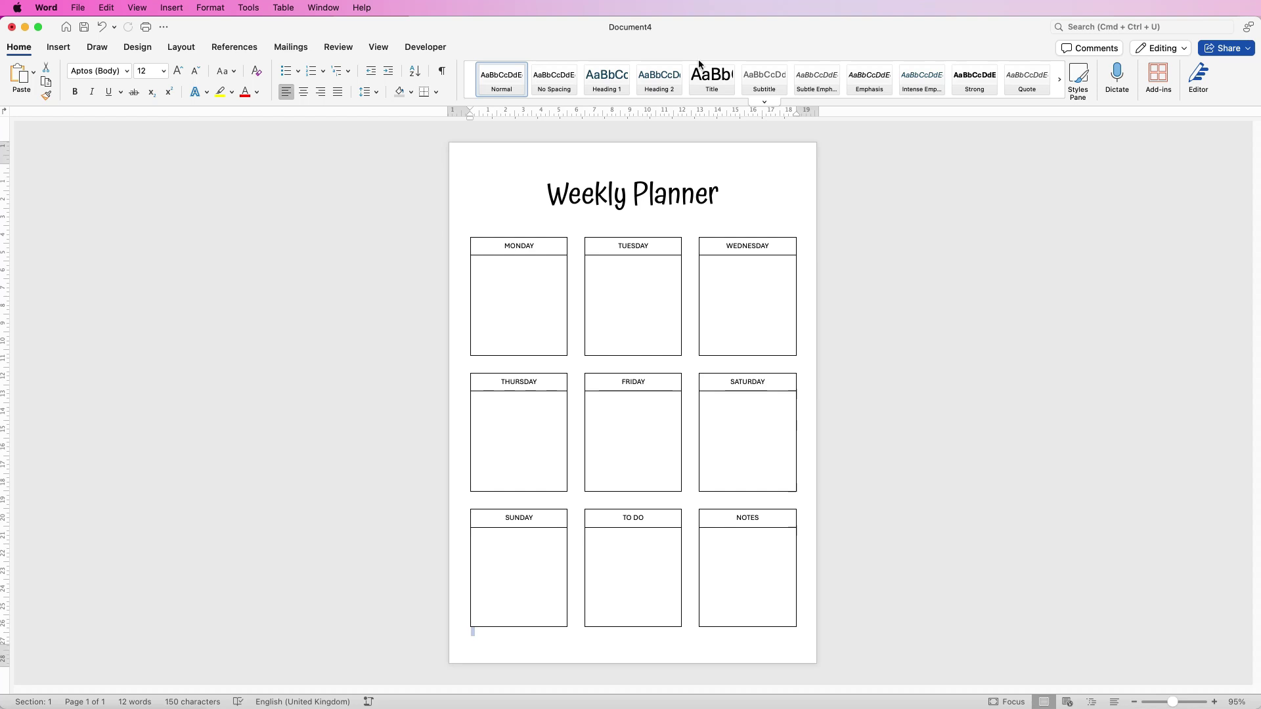
pyautogui.press('super+Tab')
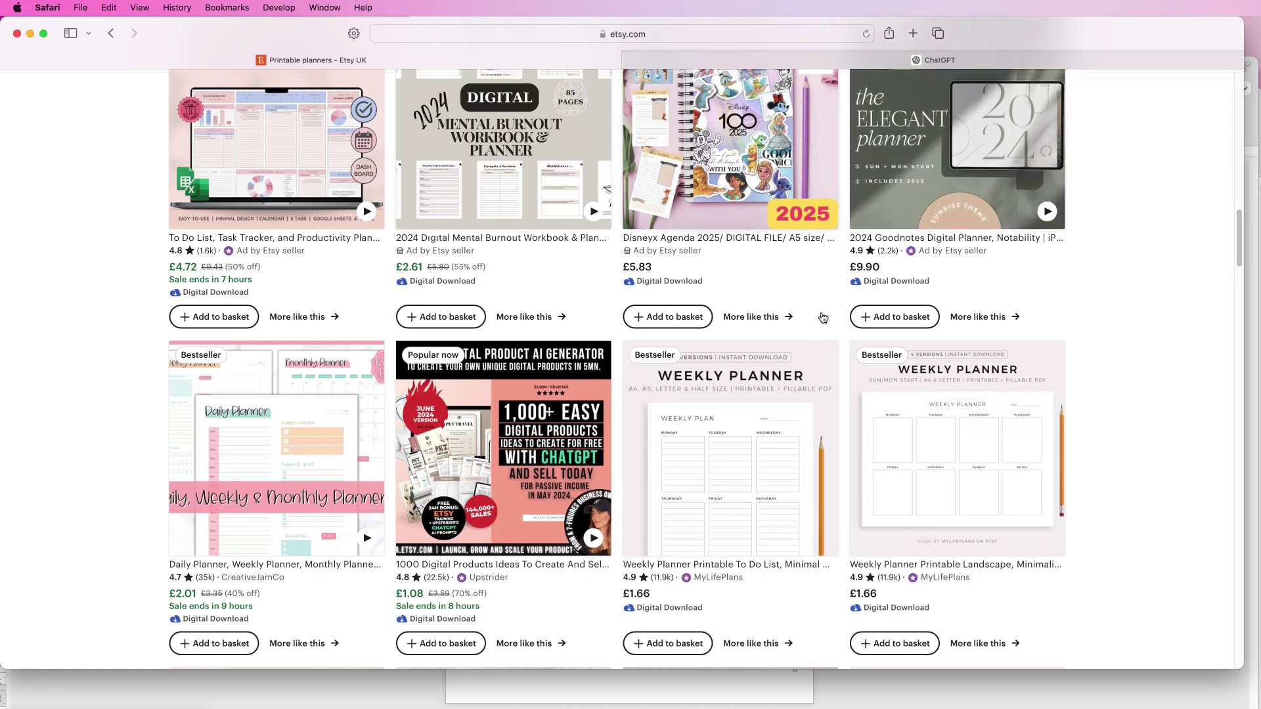
# Ask ChatGPT in the other Safari tab for a cleaning checklist
pyautogui.click(809, 58)
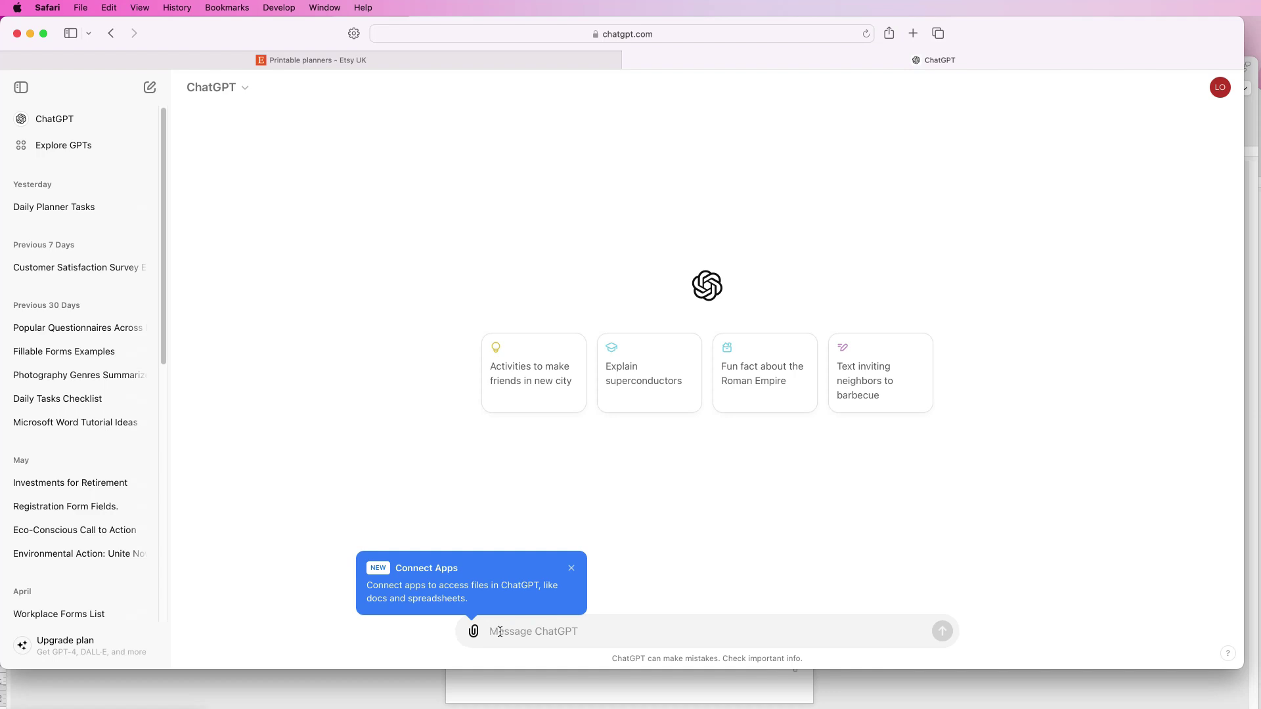
pyautogui.write('clean')
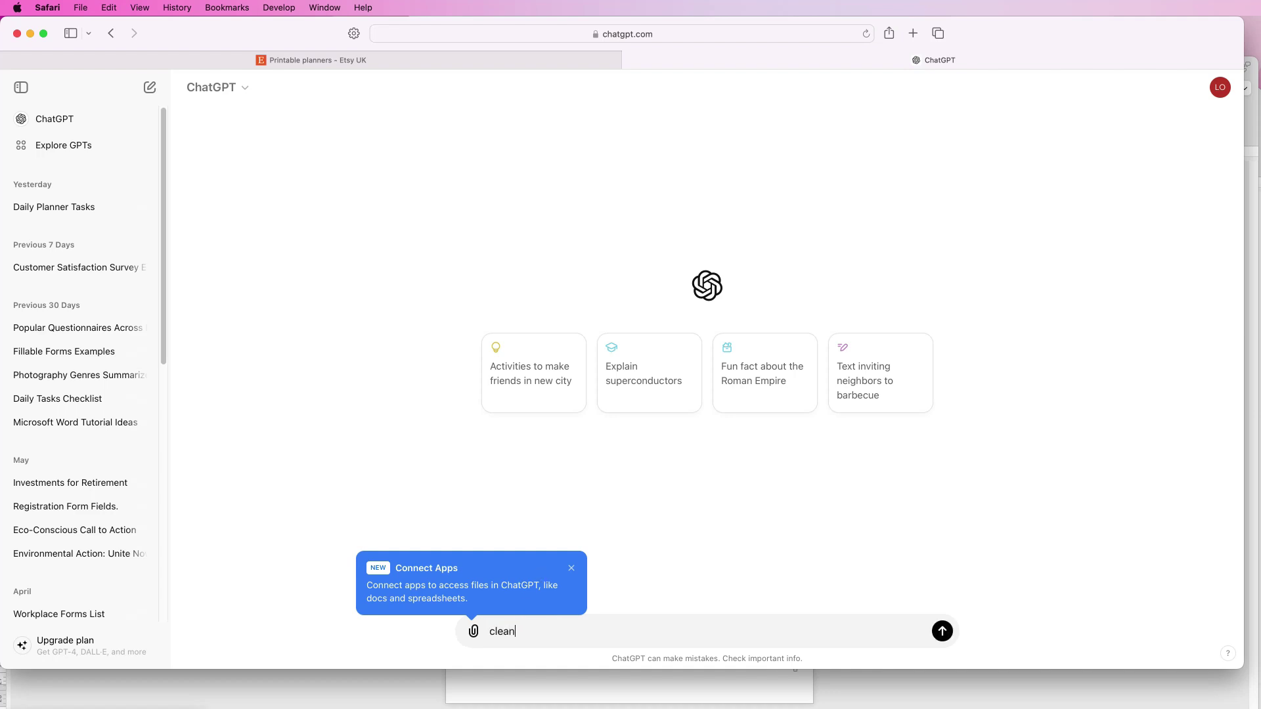
pyautogui.write('ing checklist')
pyautogui.press('Return')
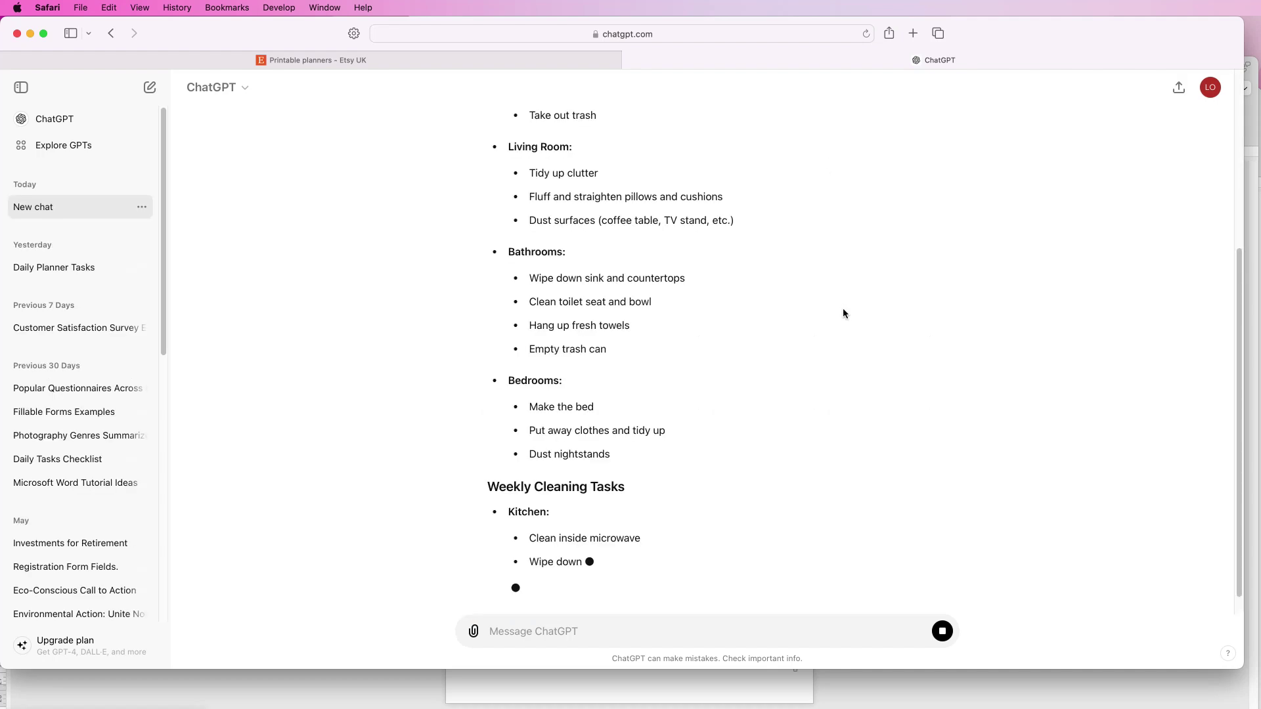